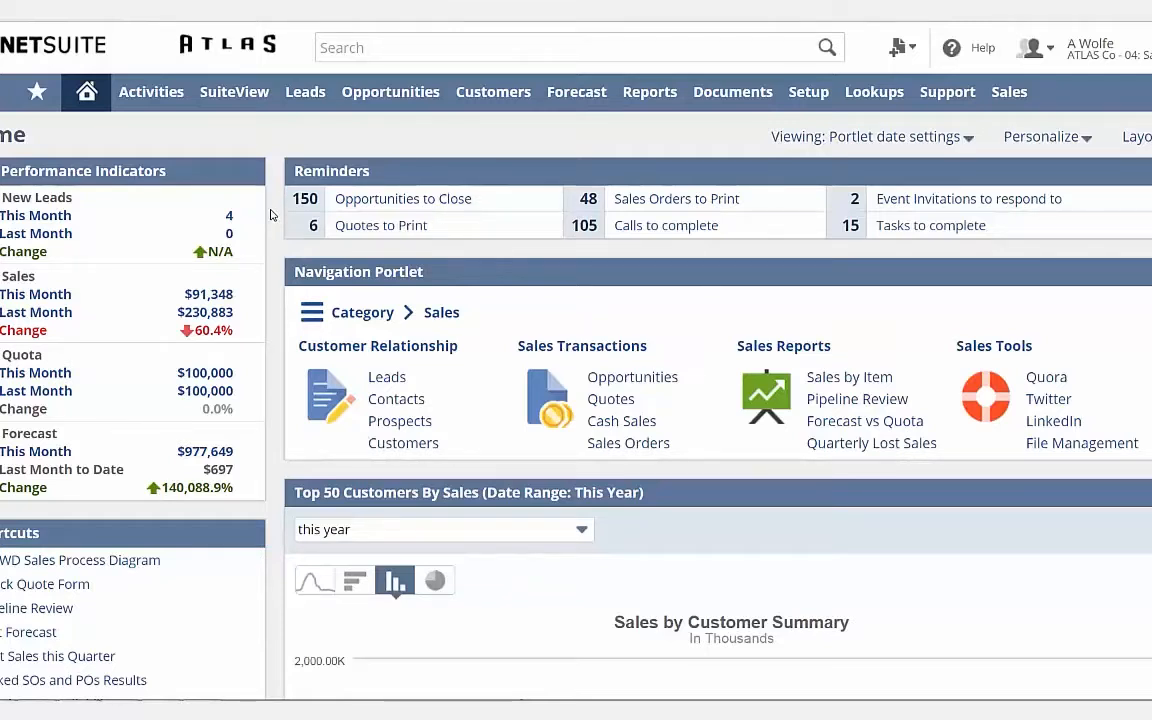
# Step: Look through the home dashboard, from the reminders down past the top customers chart and back
pyautogui.scroll(-3, 279, 497)
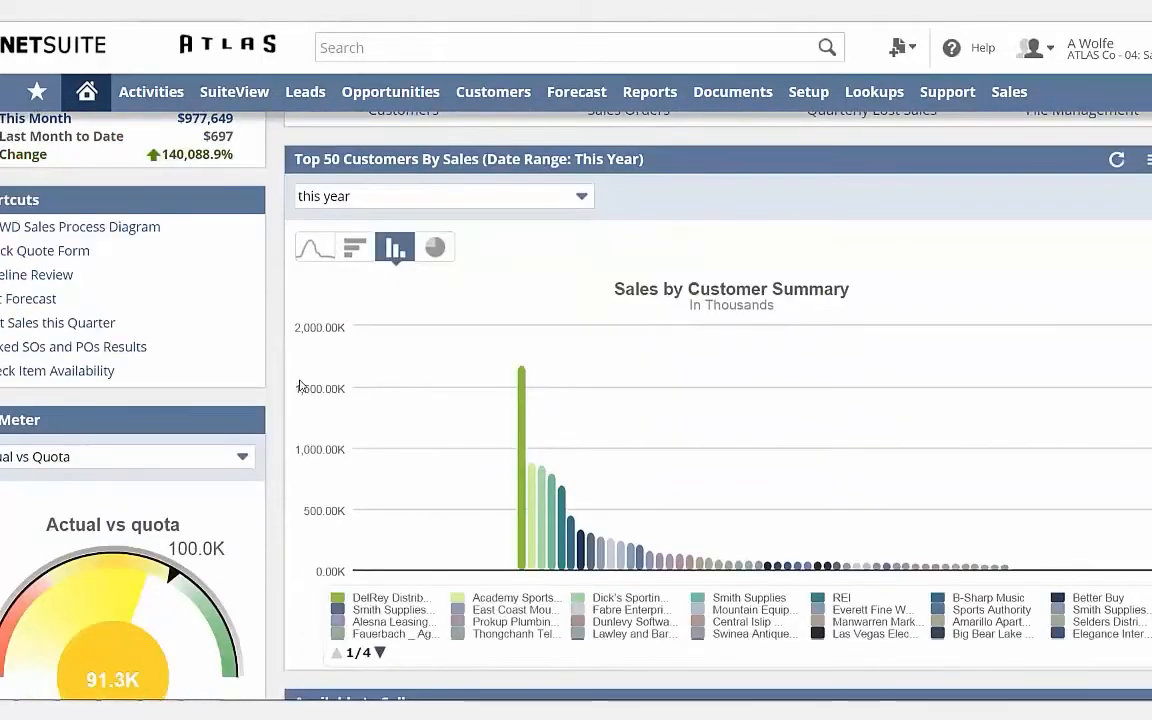
pyautogui.scroll(-6, 299, 386)
pyautogui.scroll(1, 299, 386)
pyautogui.scroll(6, 285, 380)
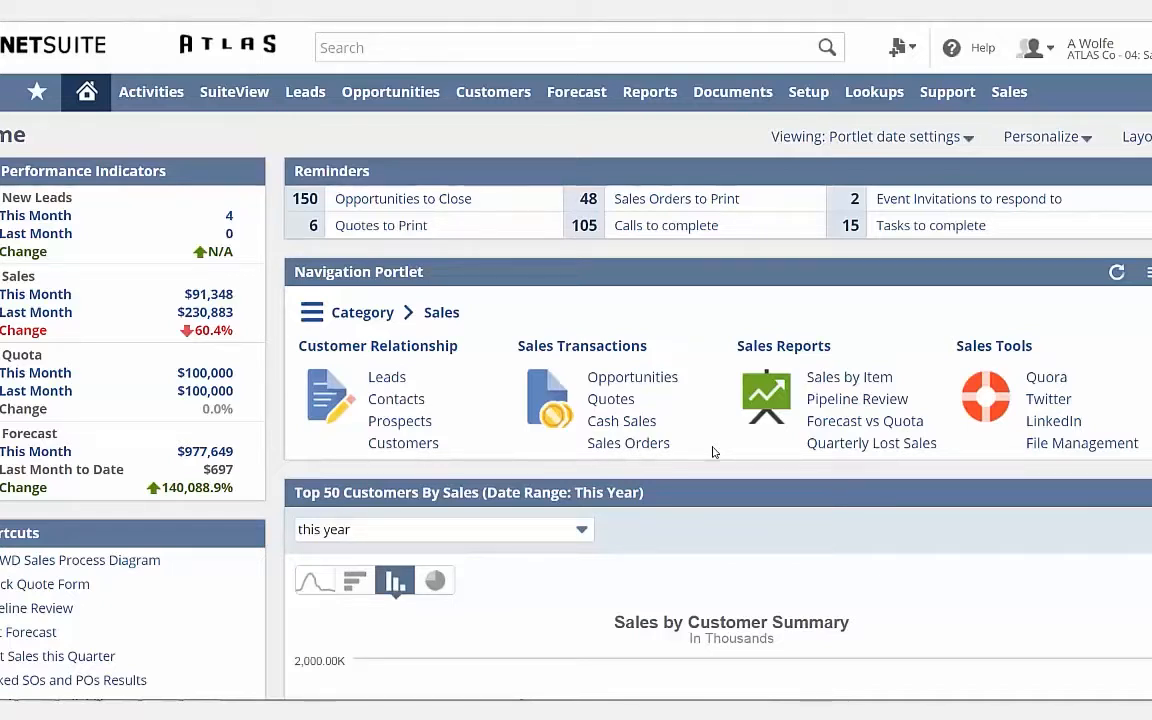
# Step: Start a new sales order from the sales transactions and choose Smith Supplies as the customer
pyautogui.click(661, 452)
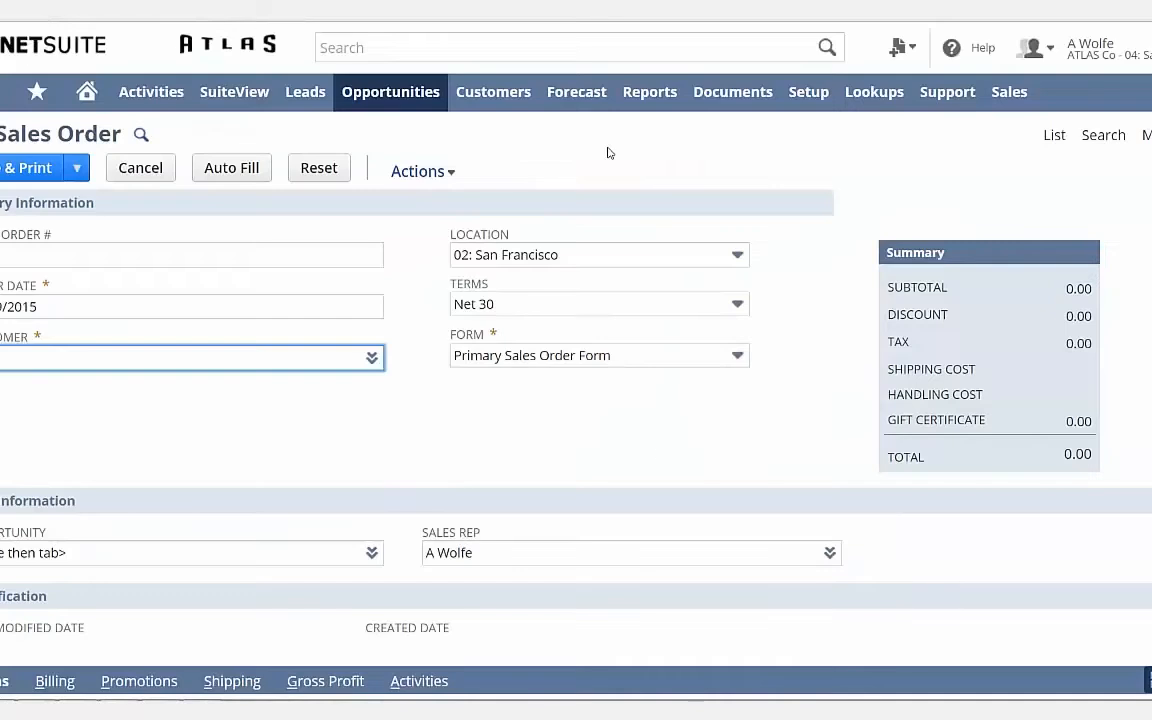
pyautogui.write('a suppli')
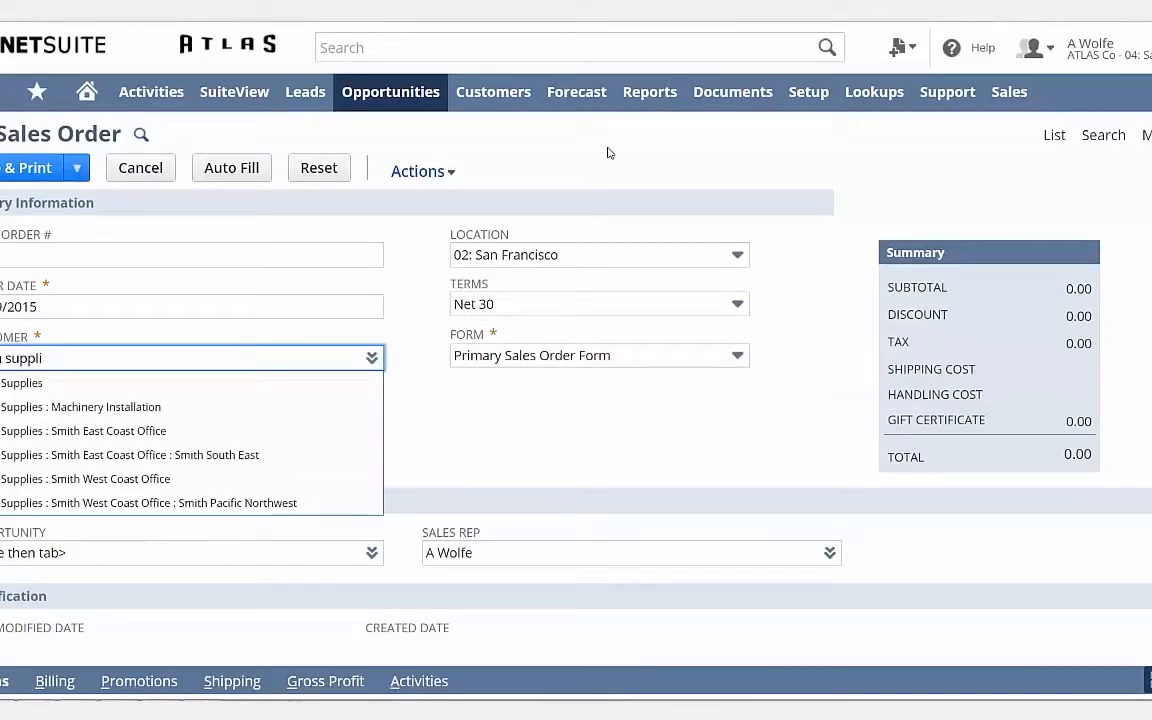
pyautogui.click(210, 392)
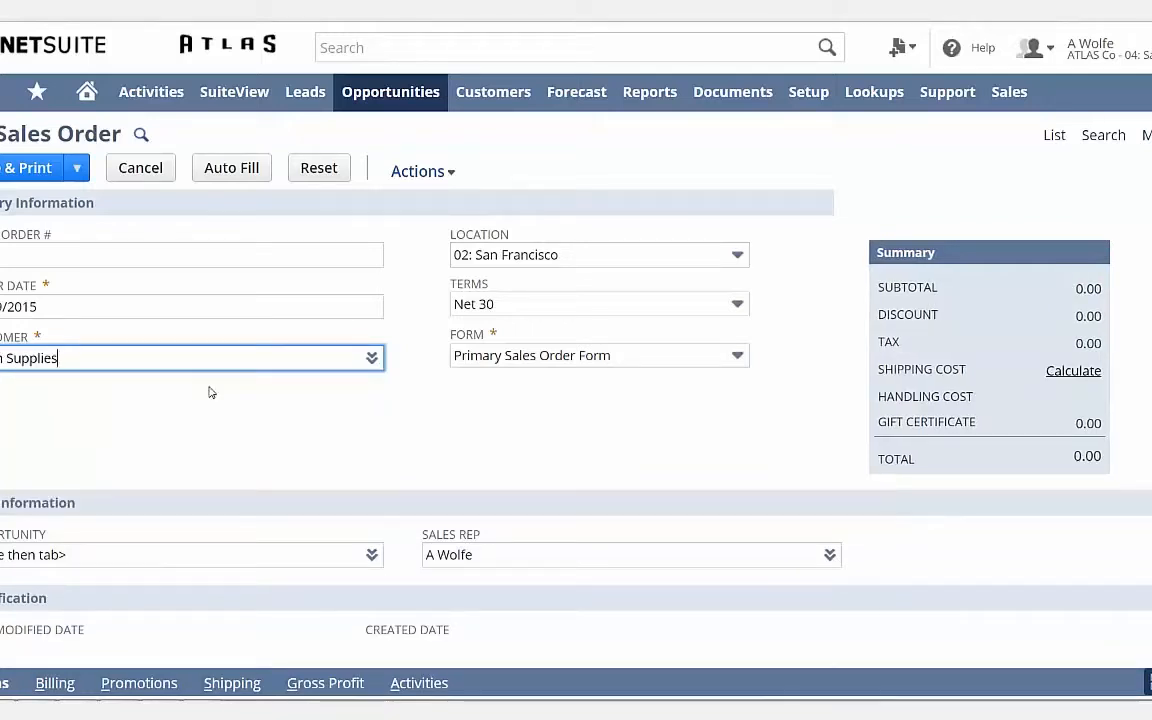
# Step: Add the Google Android Phone as the first item line of the sales order
pyautogui.scroll(-2, 210, 392)
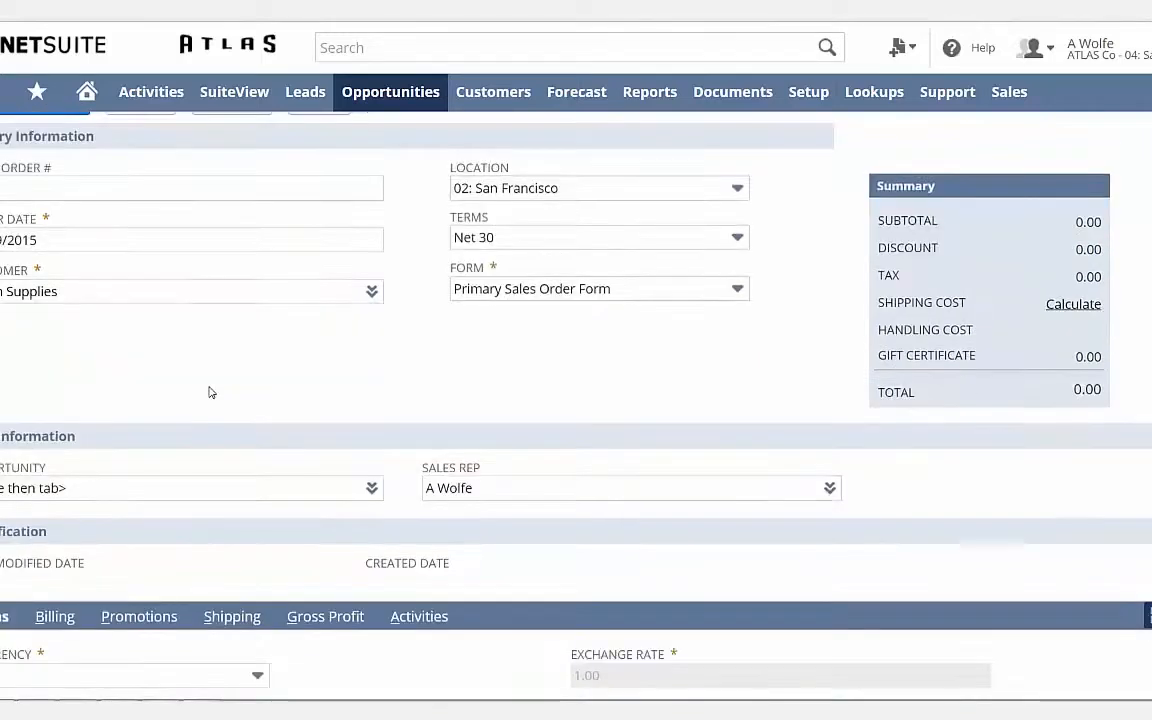
pyautogui.scroll(-3, 237, 506)
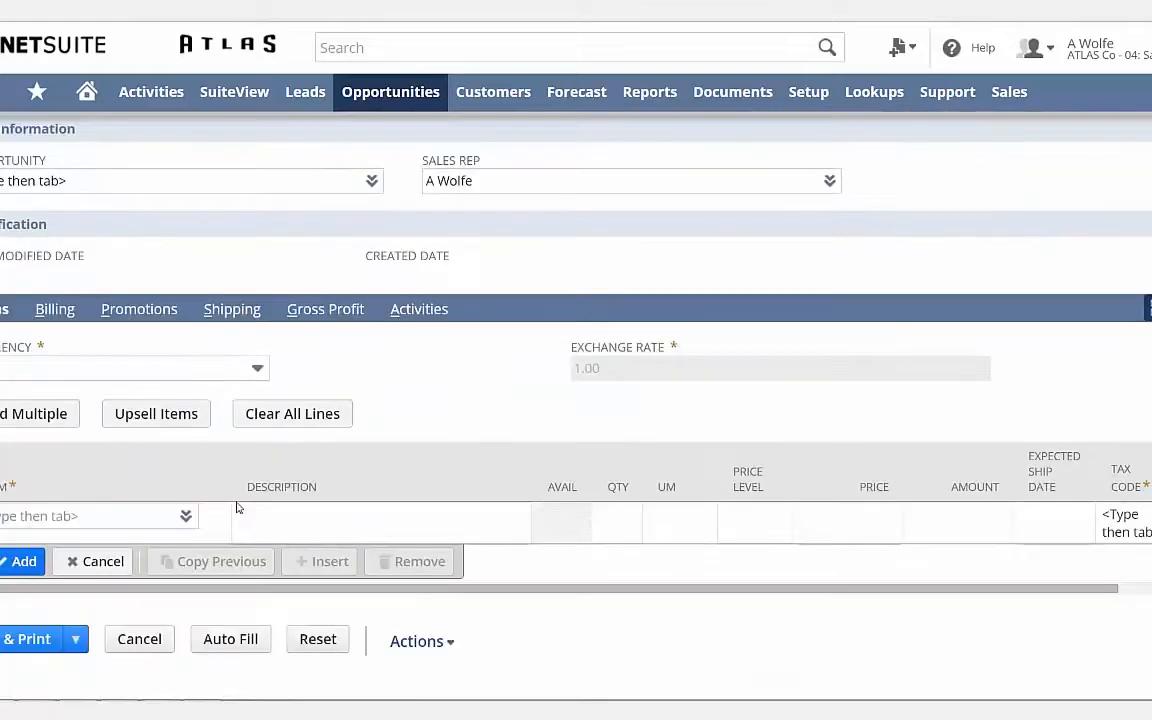
pyautogui.click(126, 514)
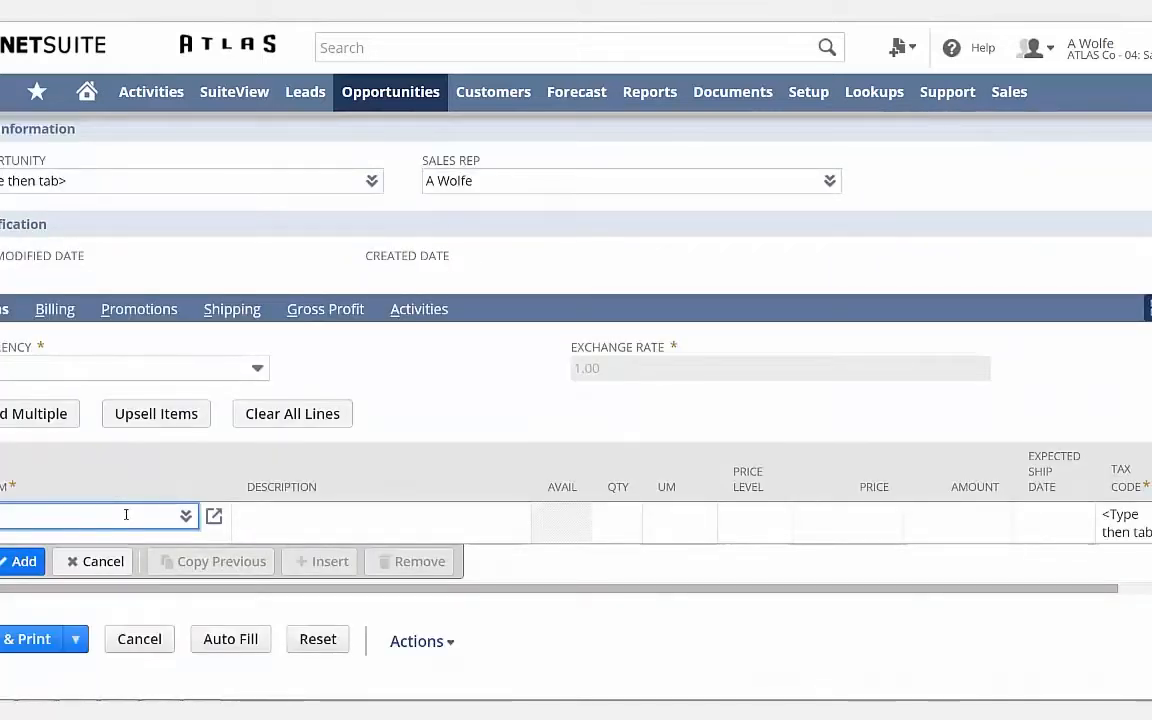
pyautogui.write('goog')
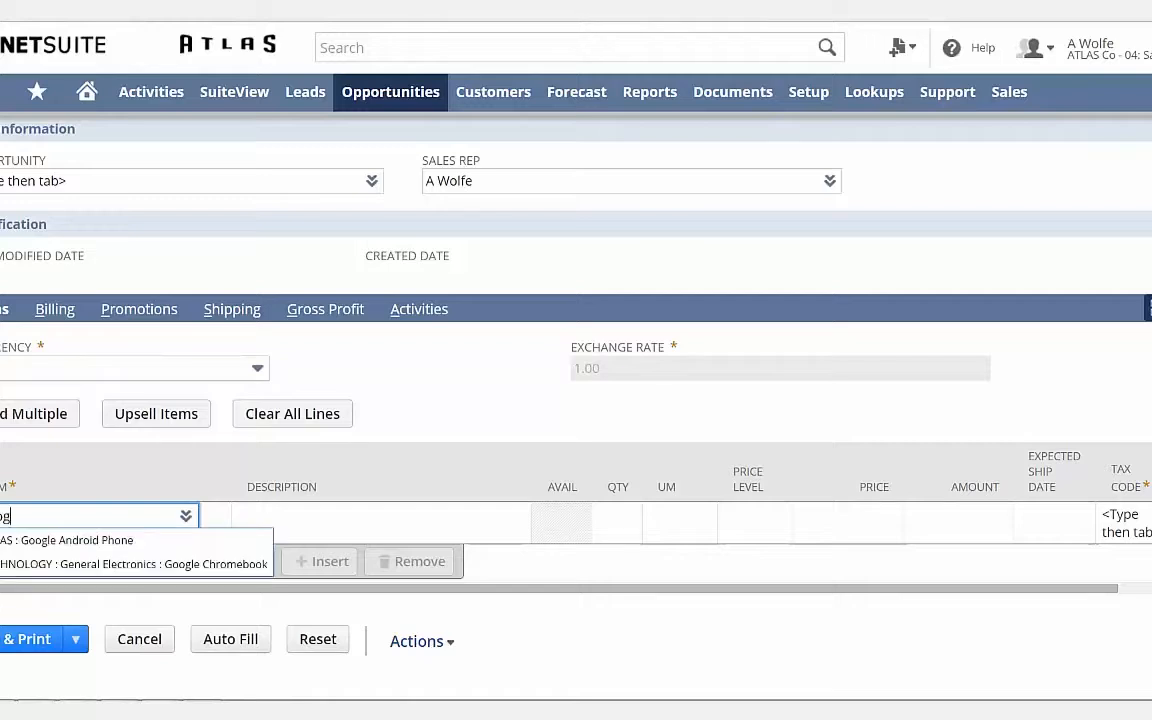
pyautogui.scroll(1, 576, 400)
pyautogui.press('Down')
pyautogui.click(95, 609)
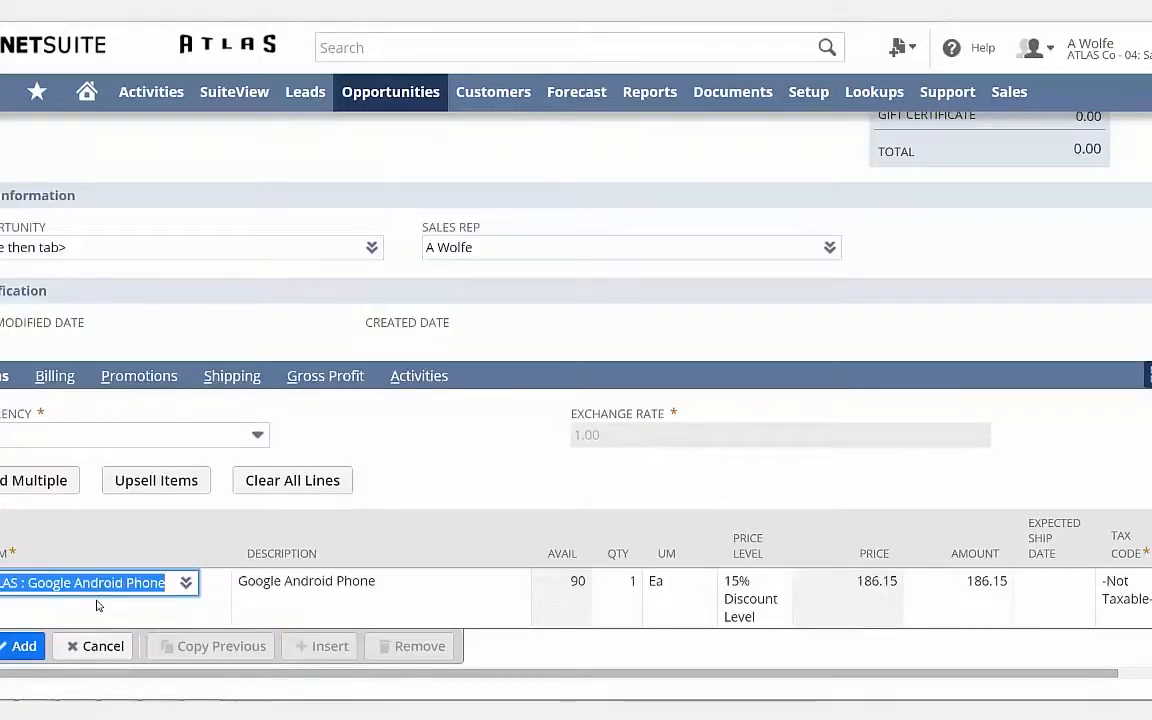
pyautogui.press('Return')
# Step: Search for items for the next order line by manufacturer "foxconn"
pyautogui.click(186, 646)
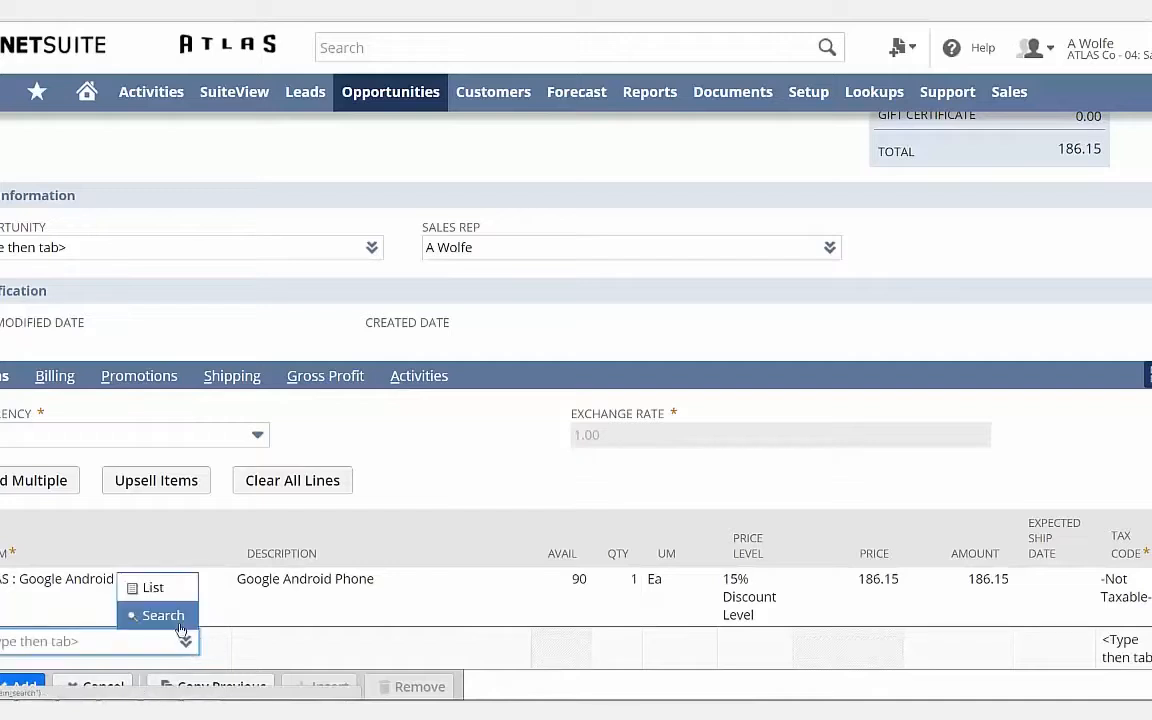
pyautogui.click(163, 615)
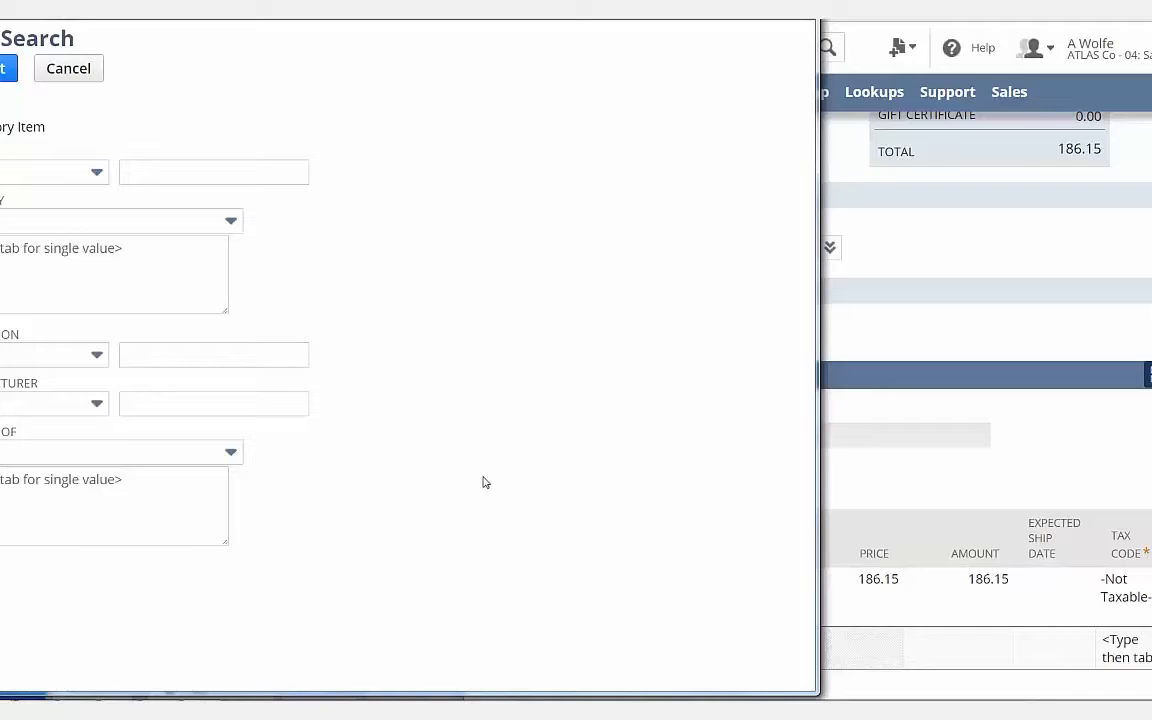
pyautogui.click(211, 410)
pyautogui.write('fox')
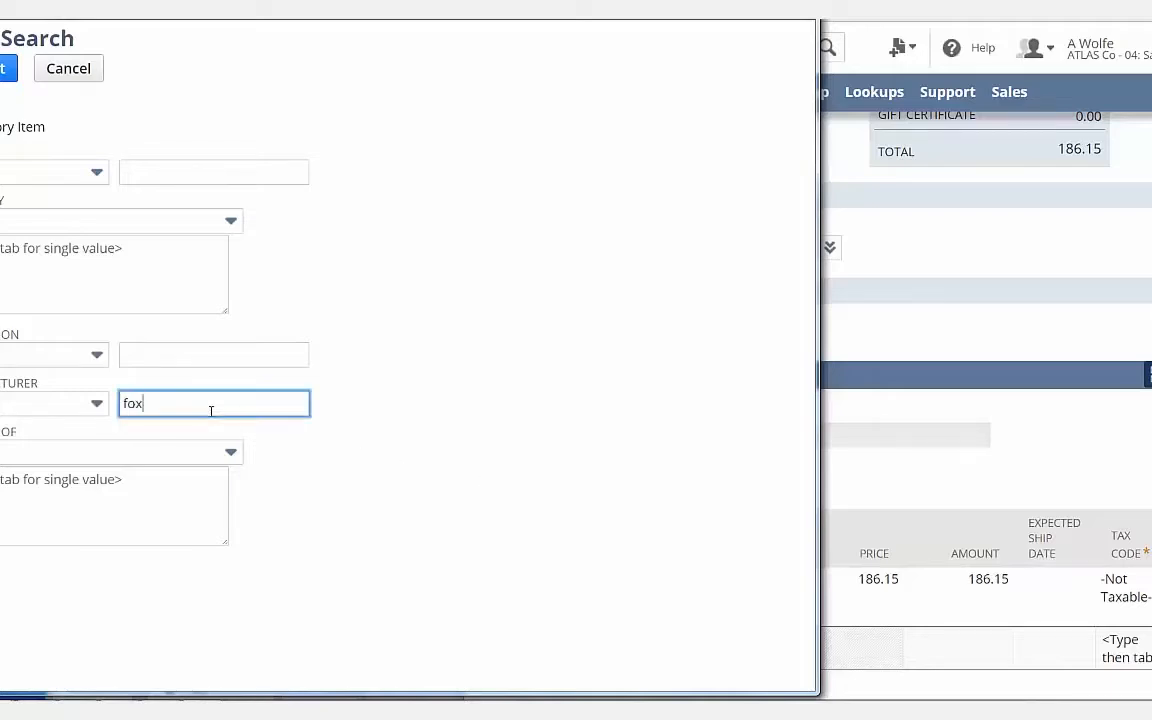
pyautogui.write('conn')
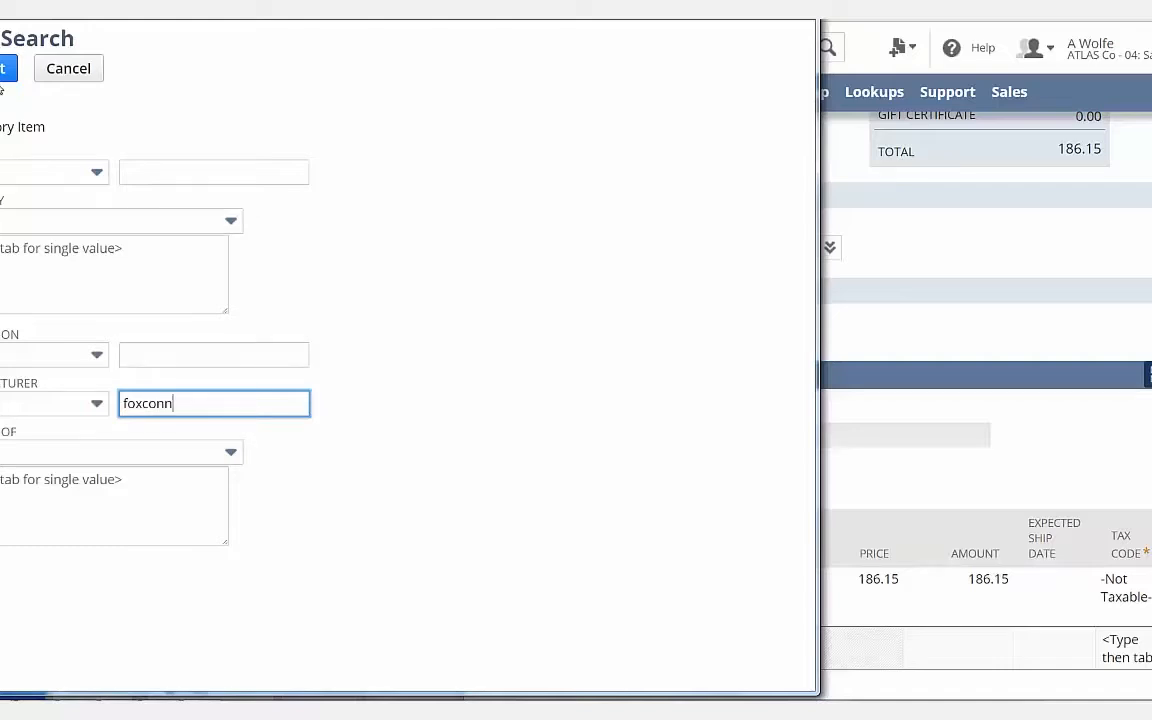
pyautogui.press('Return')
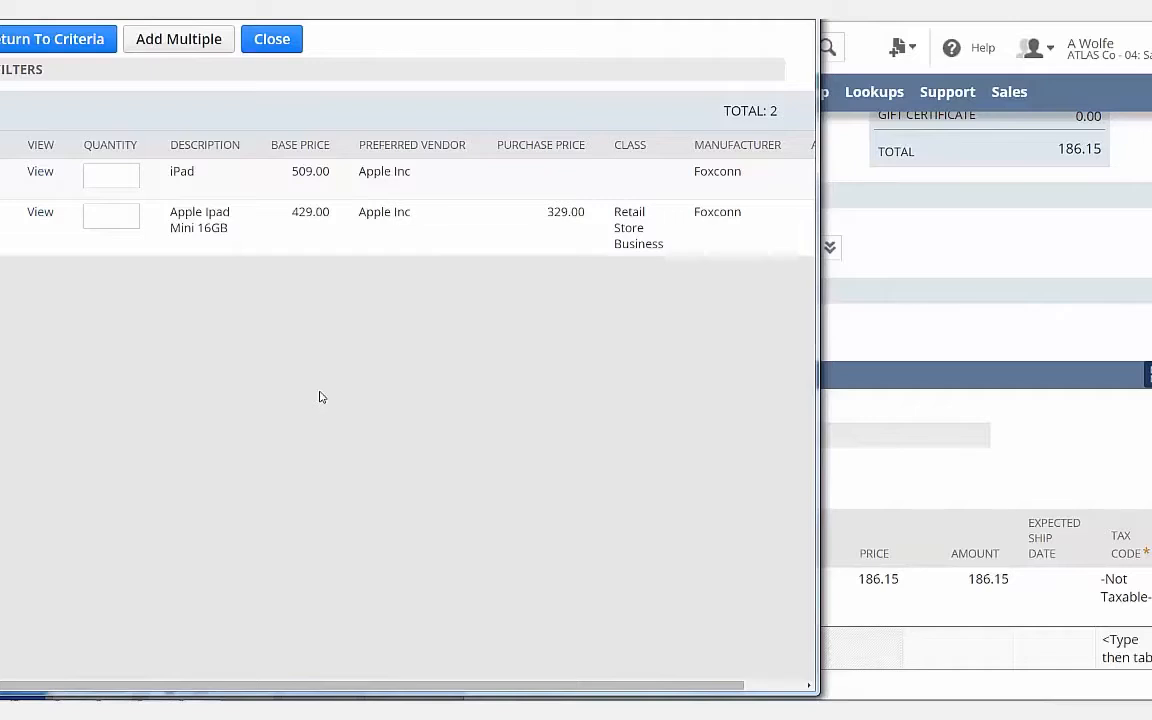
# Step: Set a quantity of 2 for the iPad in the item search results and add it to the order
pyautogui.click(105, 178)
pyautogui.write('2')
pyautogui.click(158, 46)
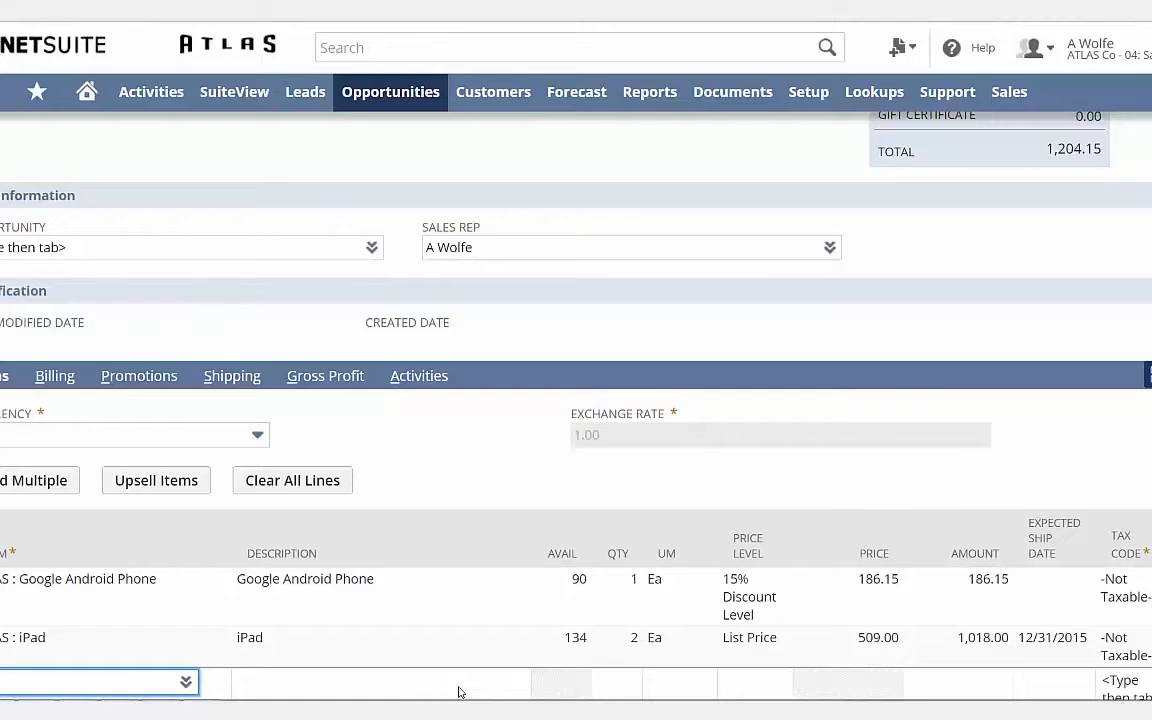
# Step: Set the quantity of the Google Android Phone line to 92
pyautogui.scroll(-1, 752, 661)
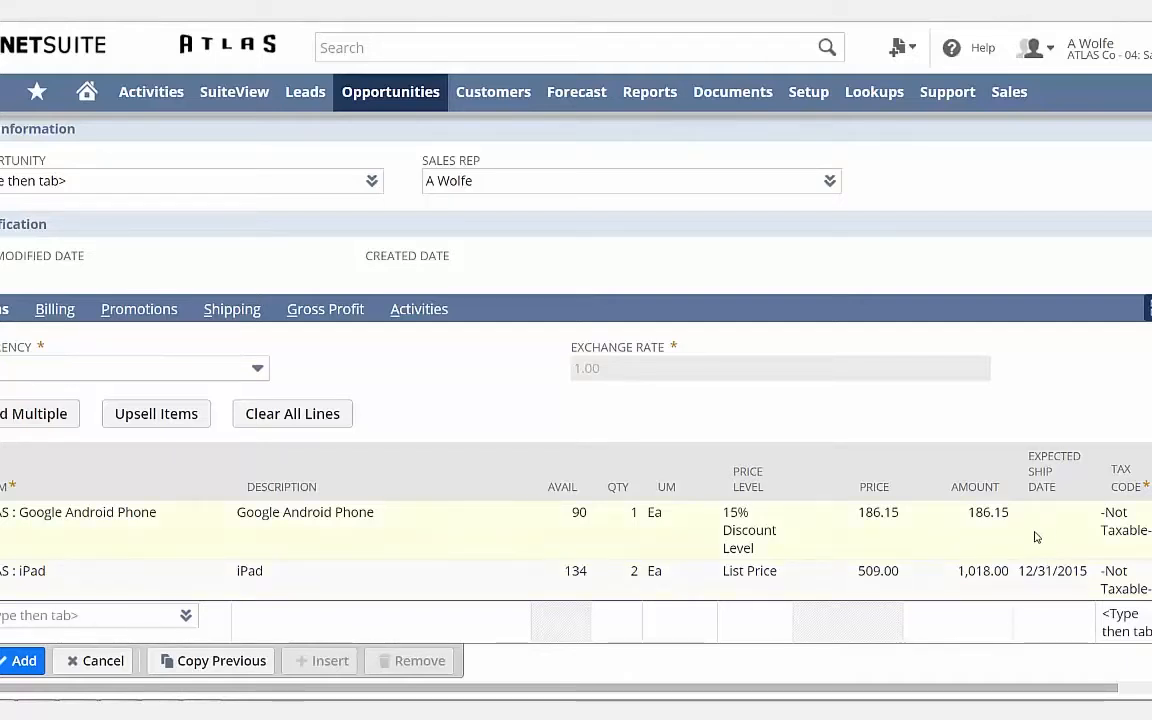
pyautogui.click(580, 541)
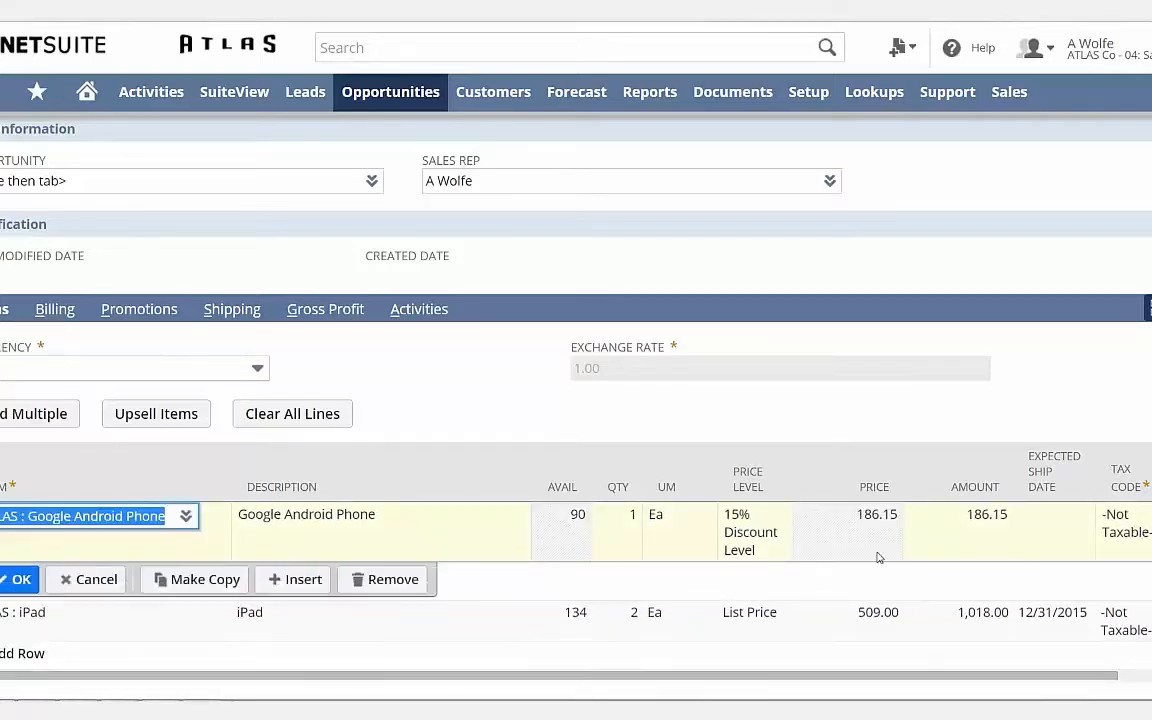
pyautogui.click(617, 527)
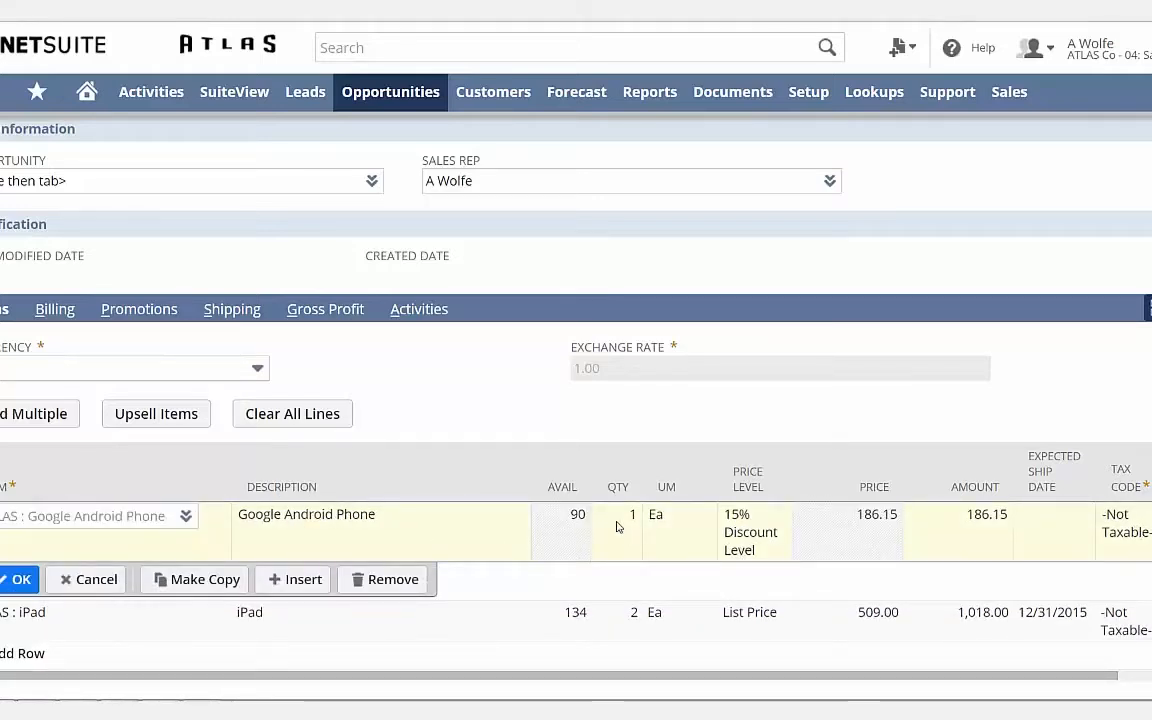
pyautogui.write('92')
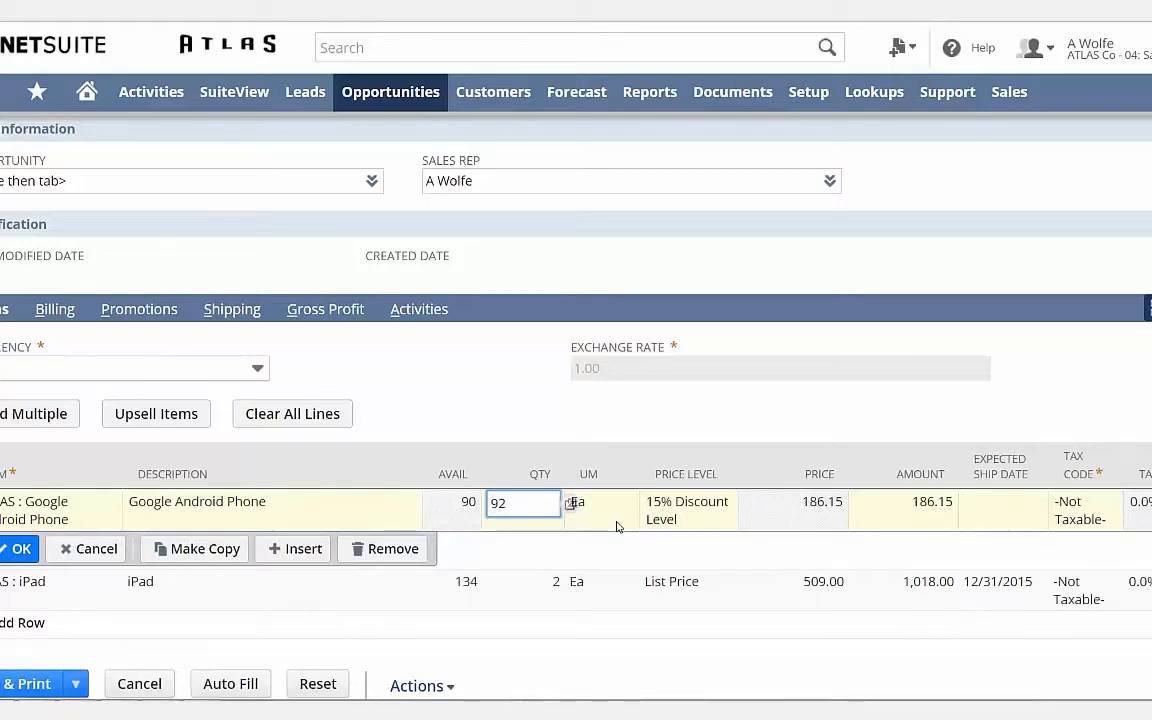
pyautogui.press('Return')
# Step: Check the Google Android Phone line's availability details, test a quantity of 90 there, and close them without applying it
pyautogui.click(1045, 520)
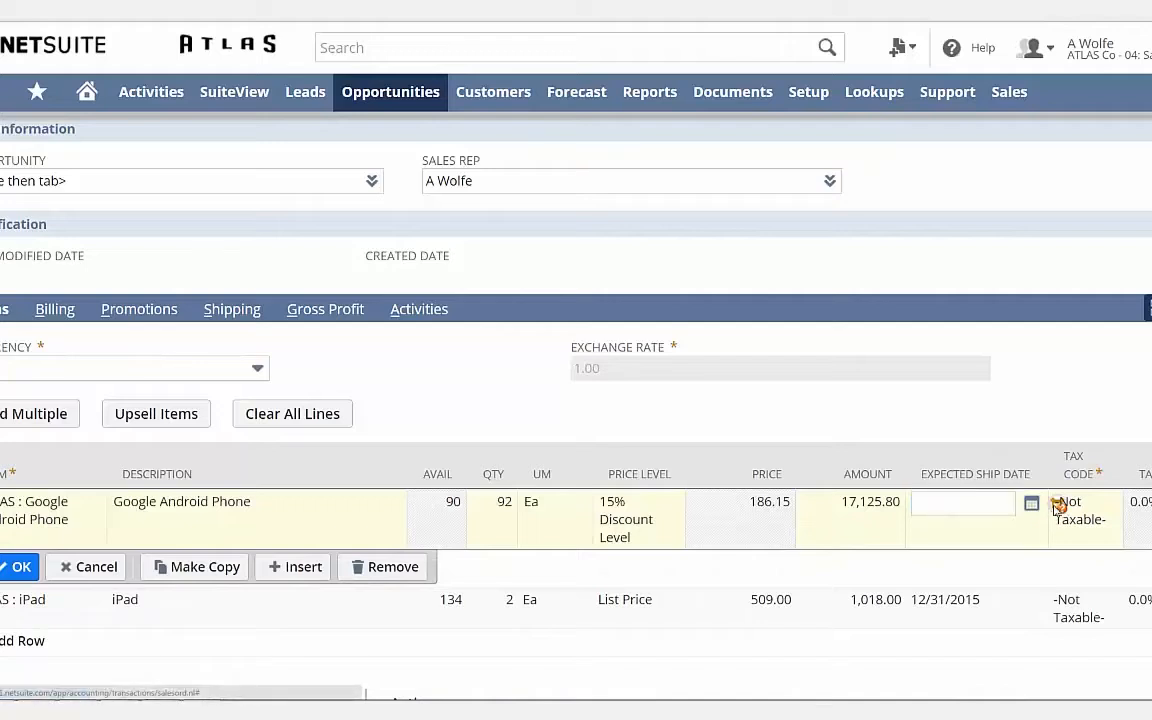
pyautogui.click(1056, 505)
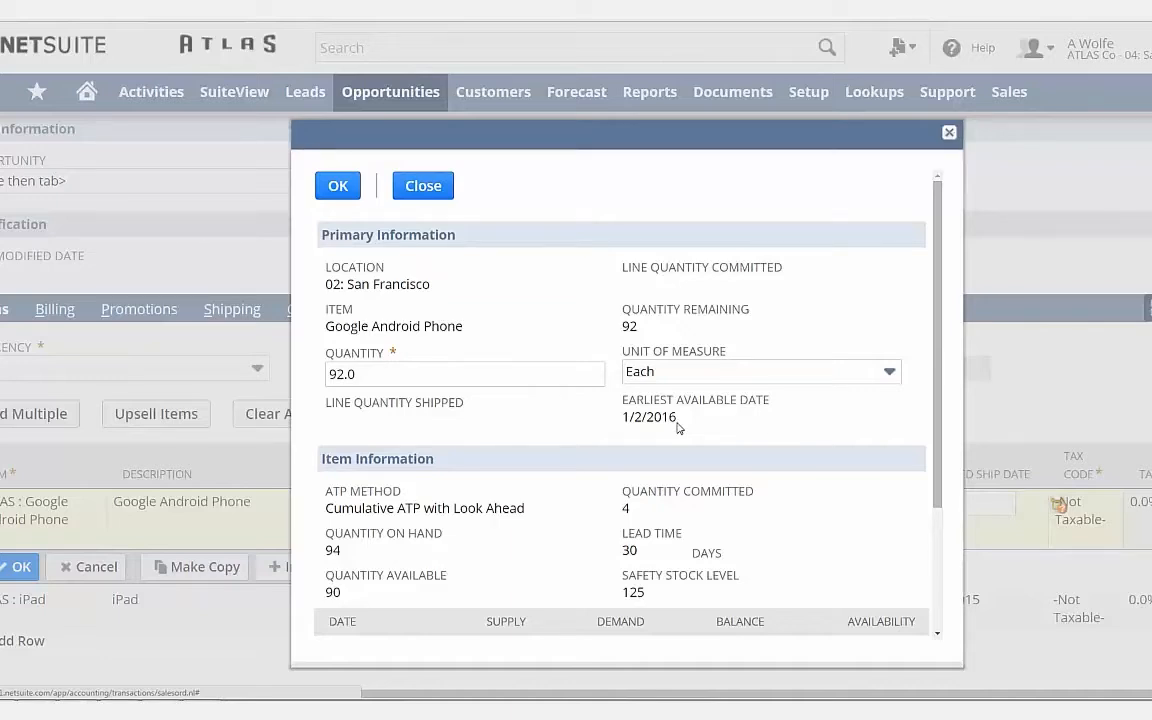
pyautogui.scroll(-1, 343, 310)
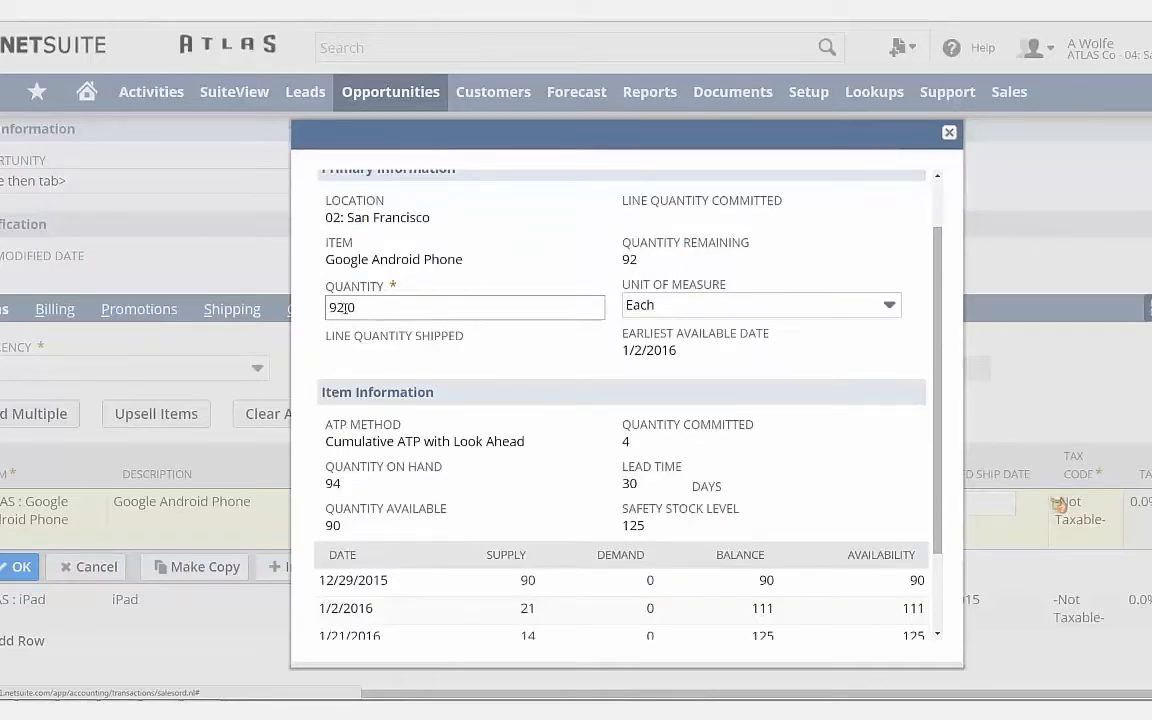
pyautogui.moveTo(345, 308); pyautogui.dragTo(338, 308)
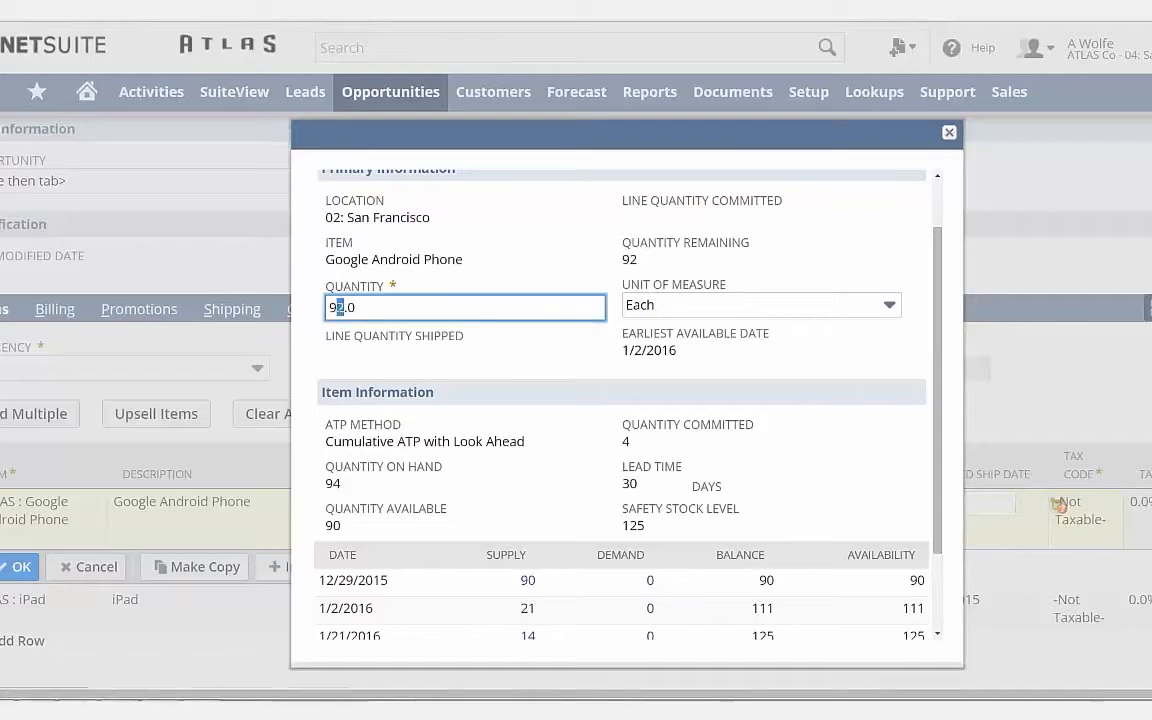
pyautogui.write('0')
pyautogui.press('Tab')
pyautogui.click(714, 365)
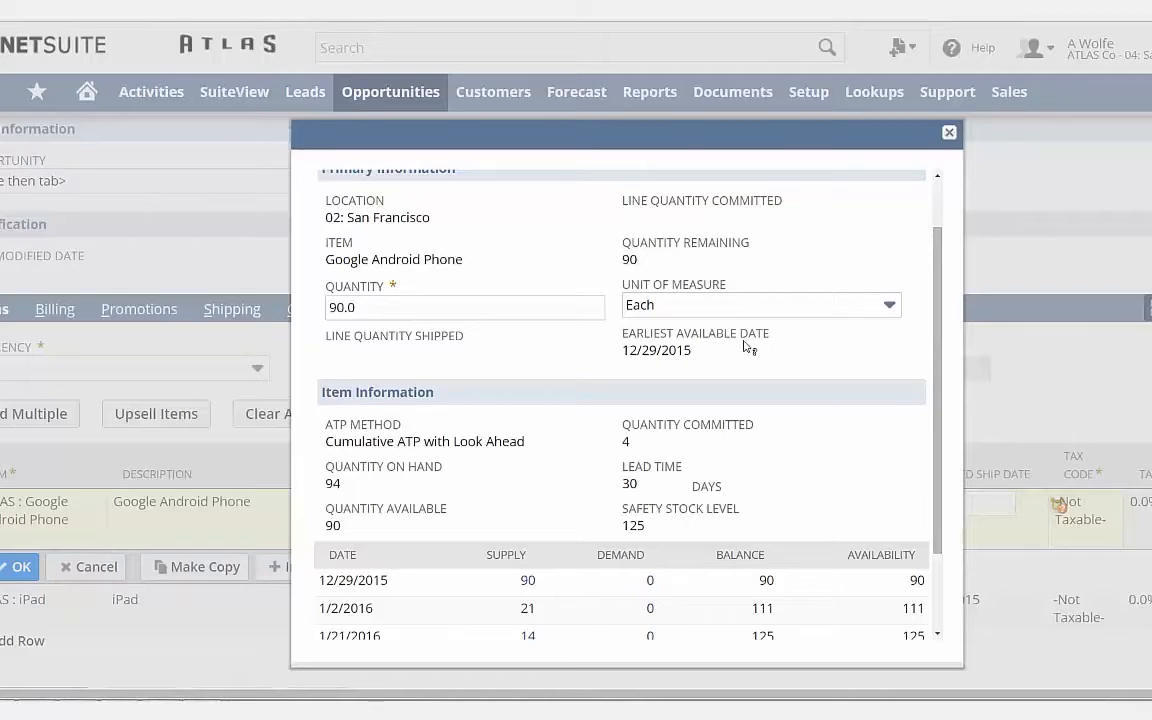
pyautogui.click(949, 134)
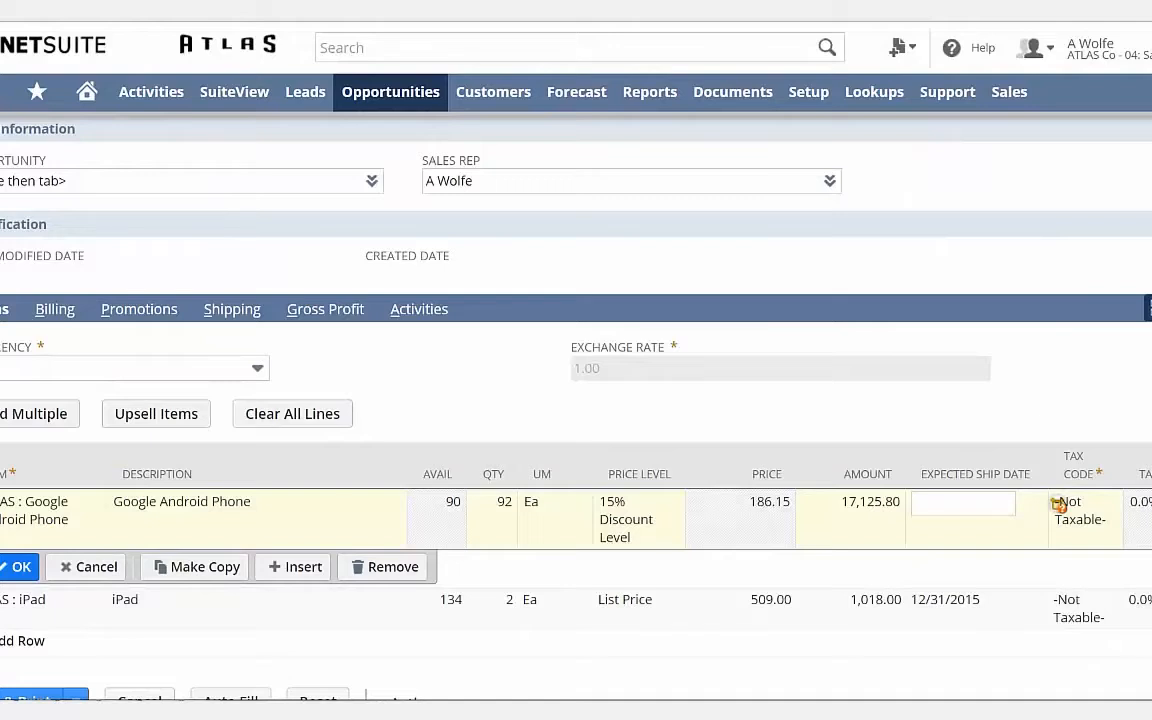
# Step: Confirm the edited item line and calculate the order's shipping cost with UPS Ground as the shipping method
pyautogui.press('Return')
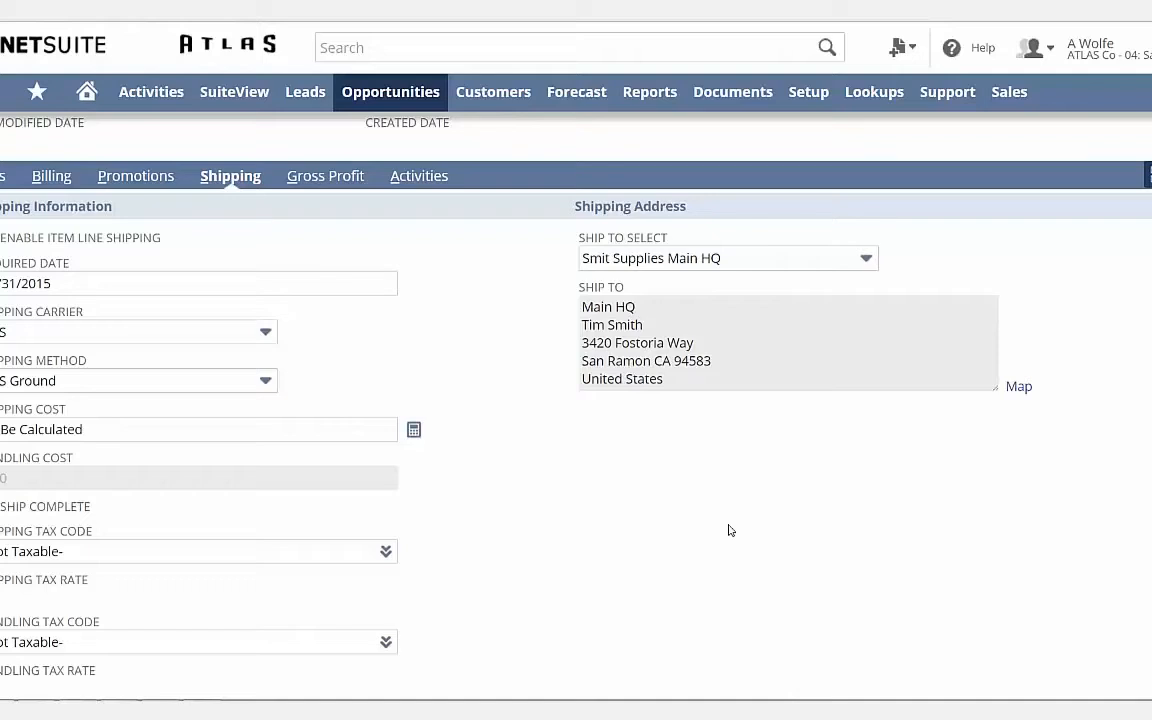
pyautogui.click(200, 381)
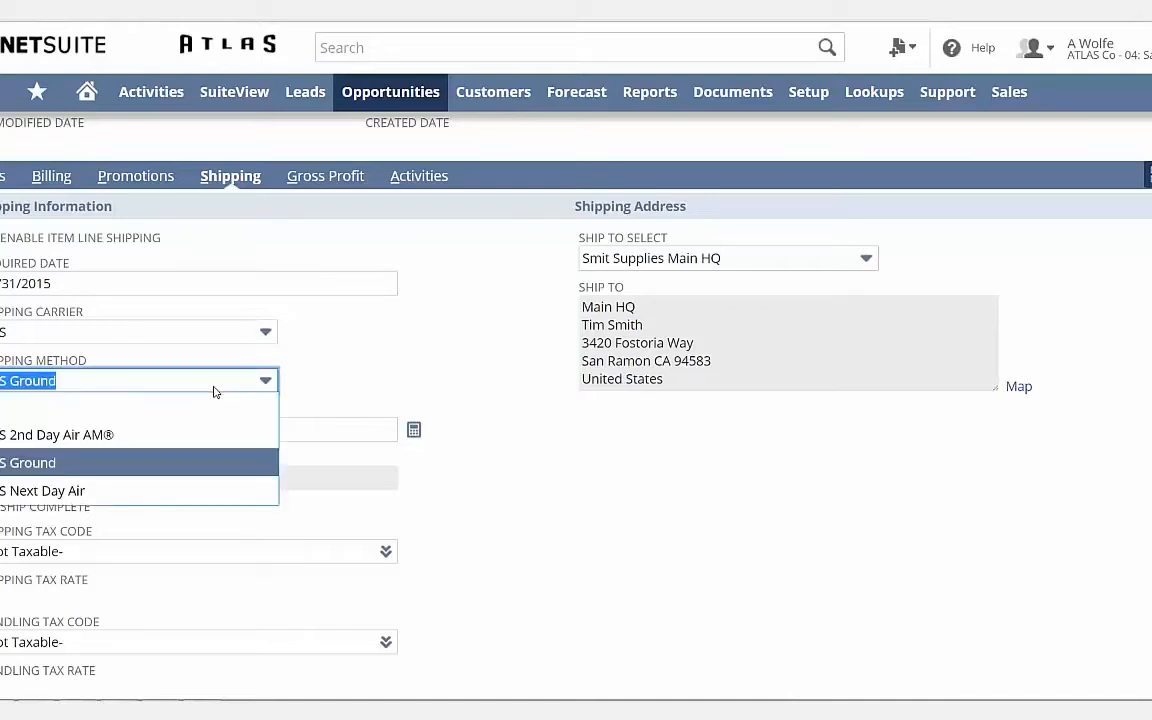
pyautogui.click(185, 463)
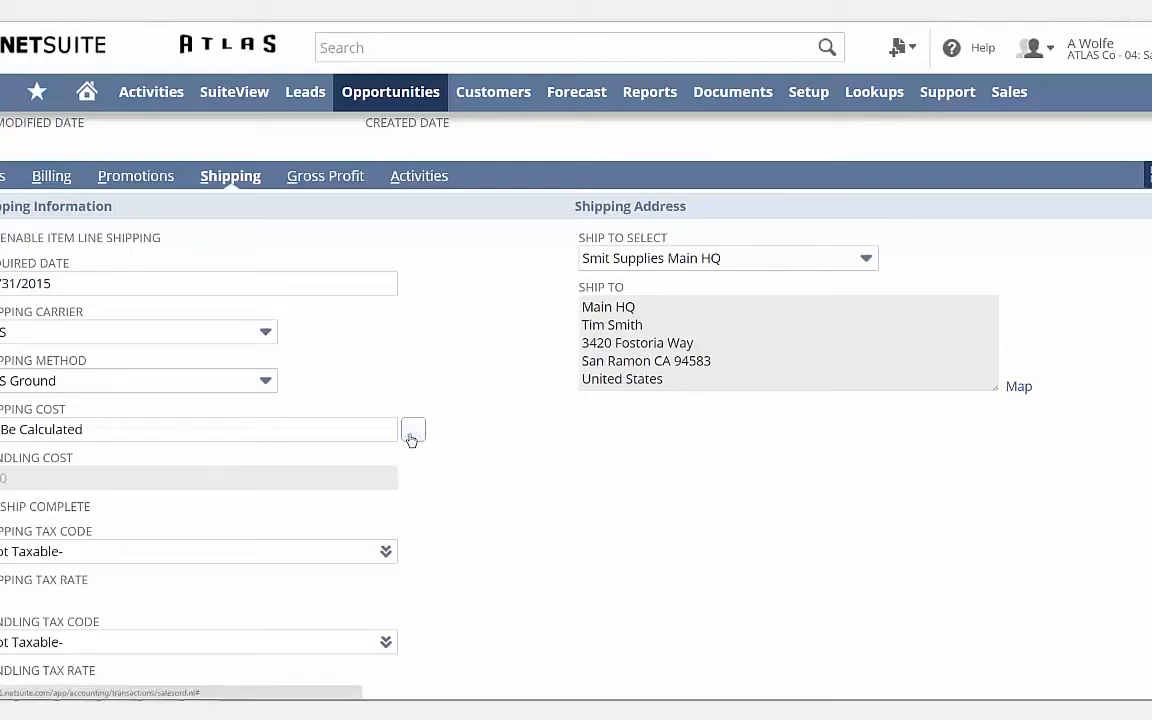
pyautogui.click(411, 437)
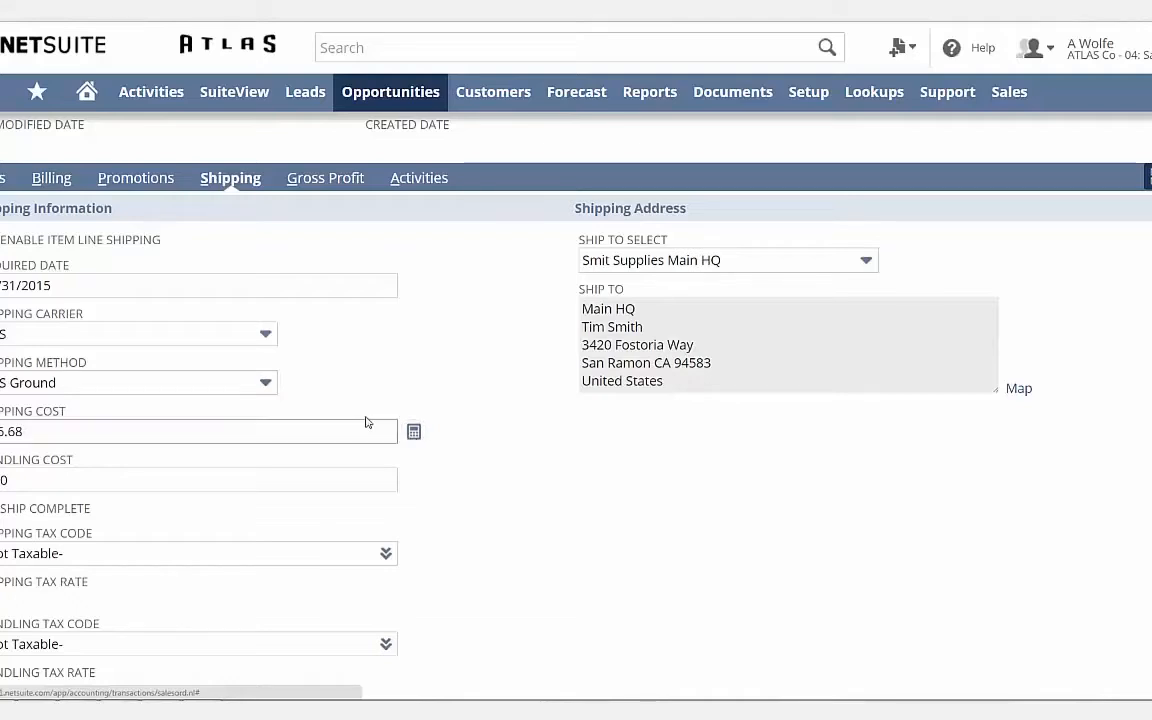
# Step: Review the order's billing address, summary and payment details, including the available credit card choices, without selecting a card
pyautogui.click(45, 178)
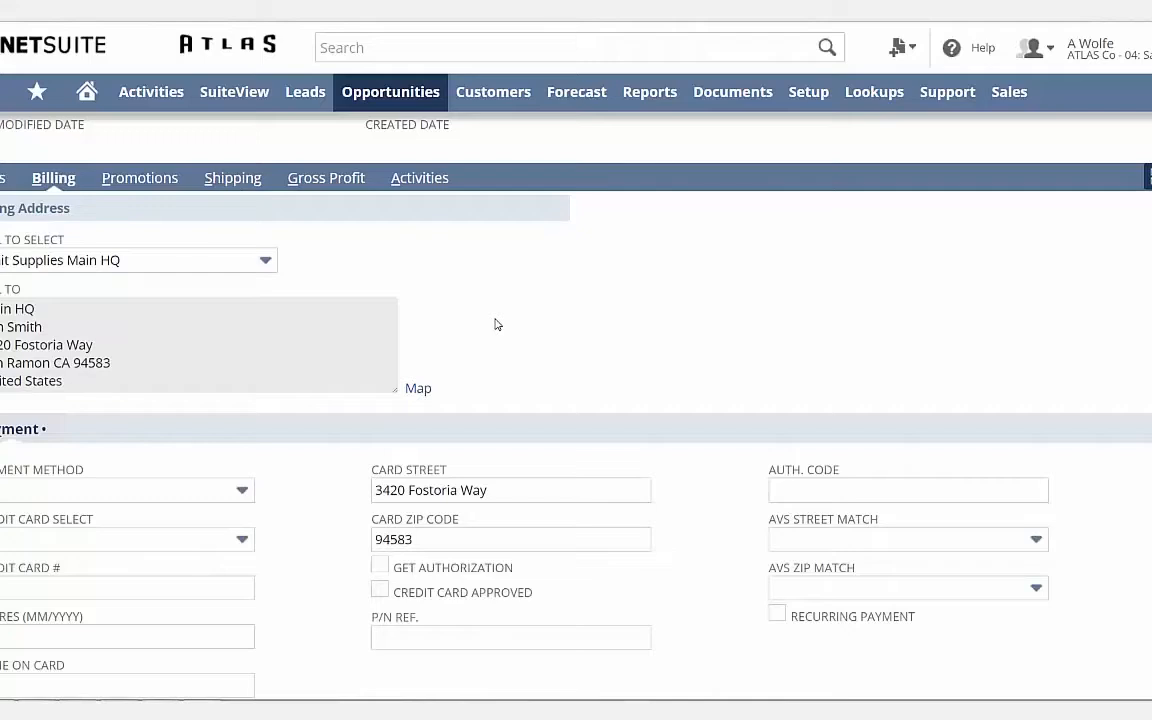
pyautogui.scroll(5, 497, 324)
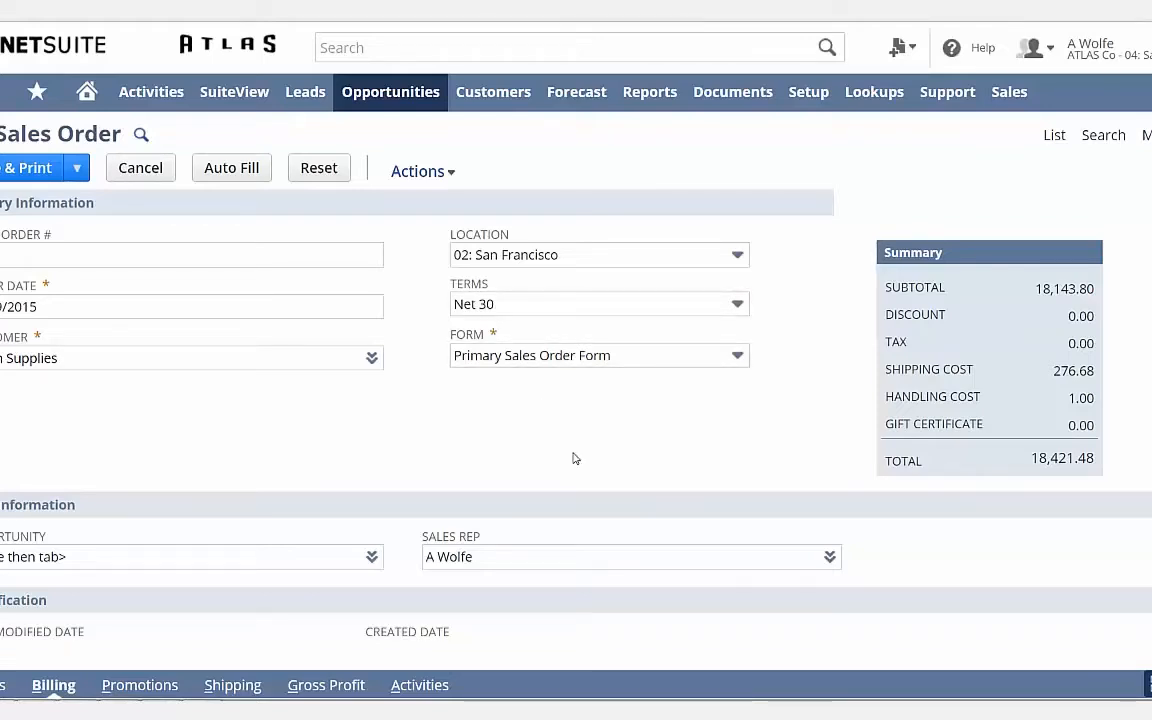
pyautogui.scroll(-6, 549, 620)
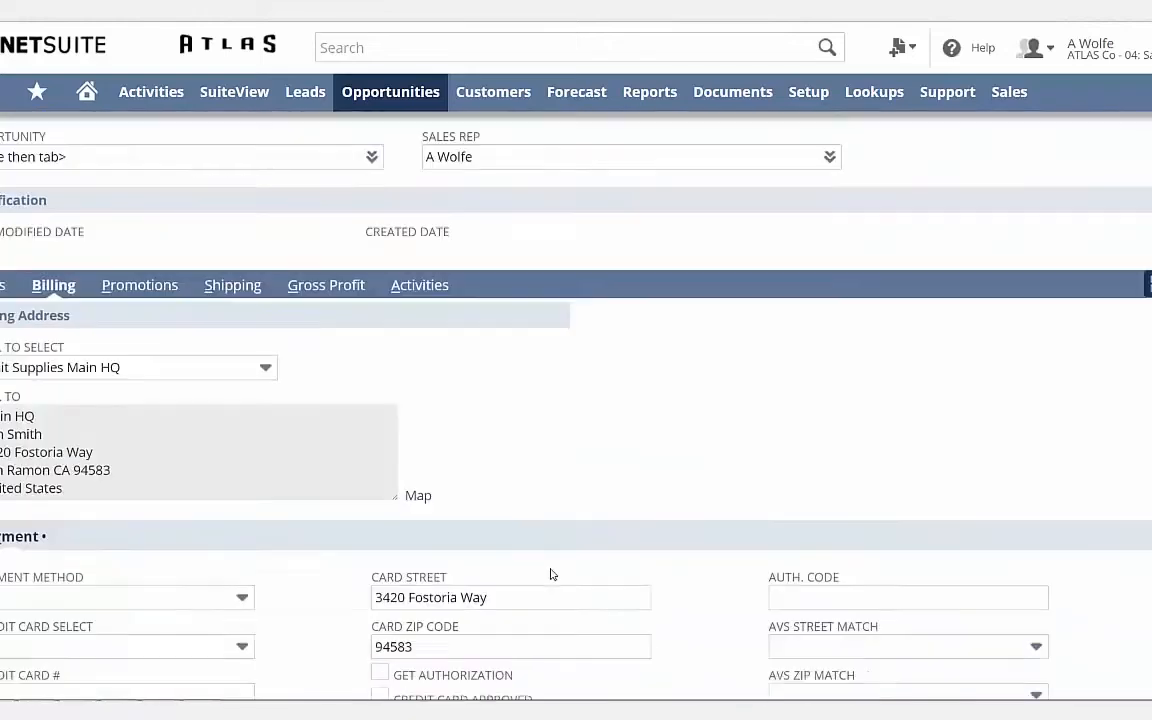
pyautogui.moveTo(211, 456)
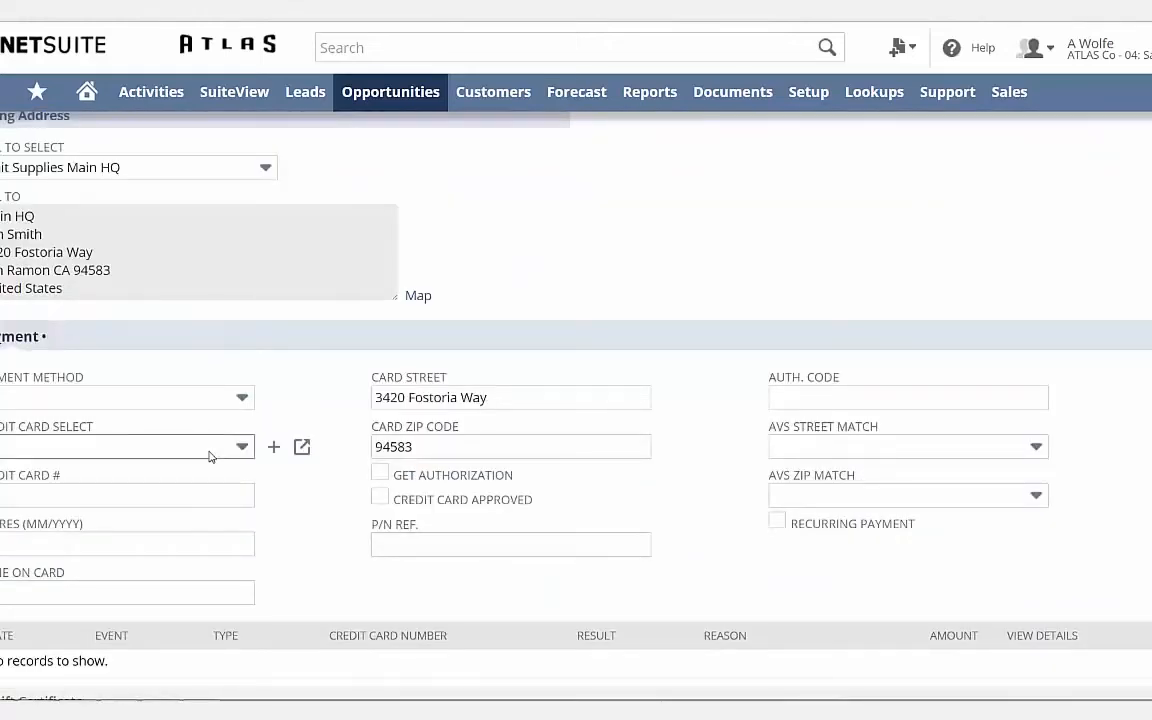
pyautogui.click(209, 456)
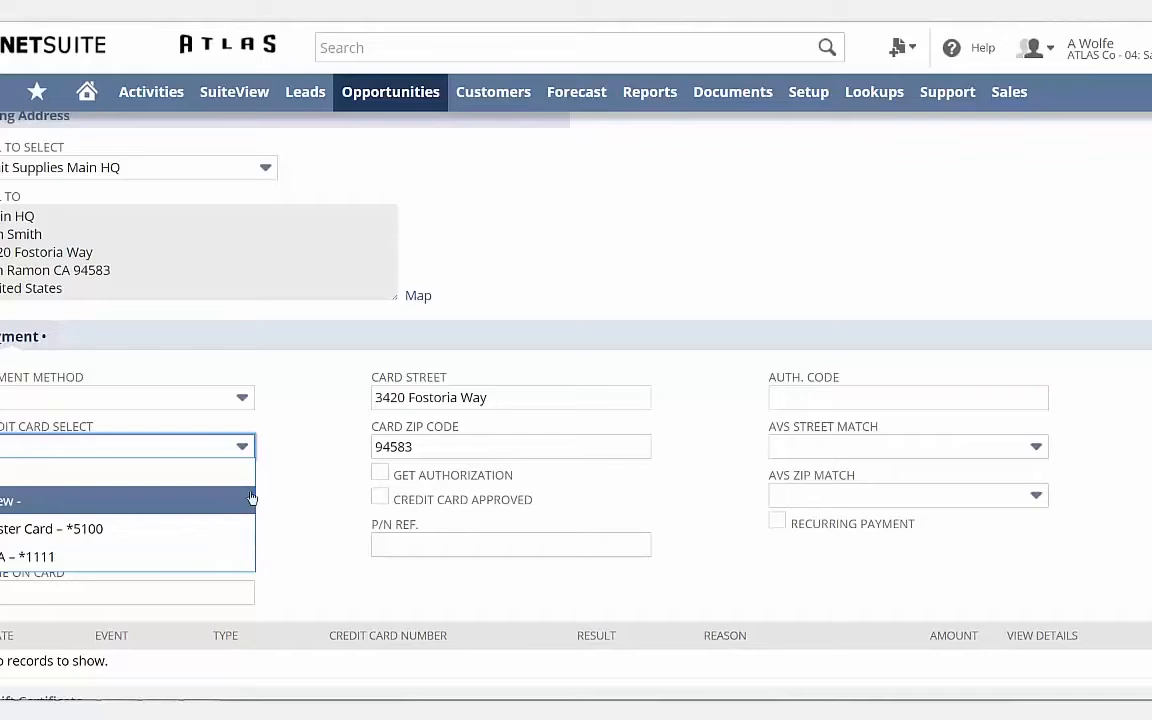
pyautogui.click(283, 473)
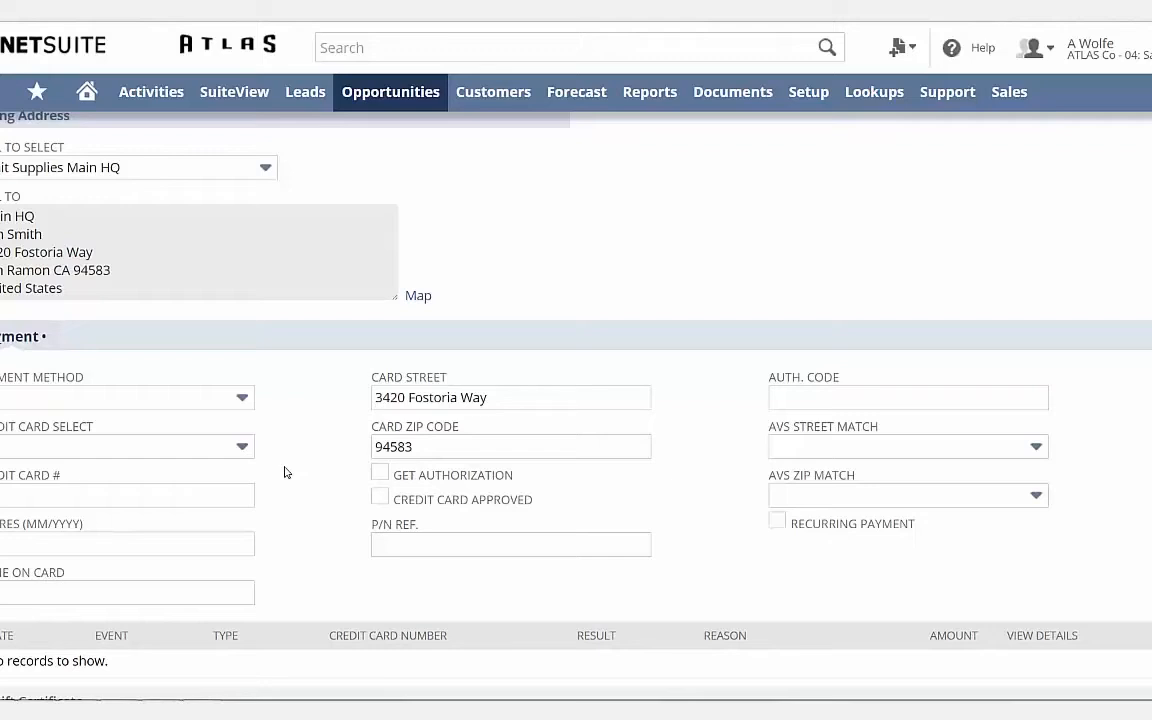
# Step: Save and print the sales order, and switch to the ATLAS Co - 03: Warehouse Operations role
pyautogui.scroll(7, 282, 471)
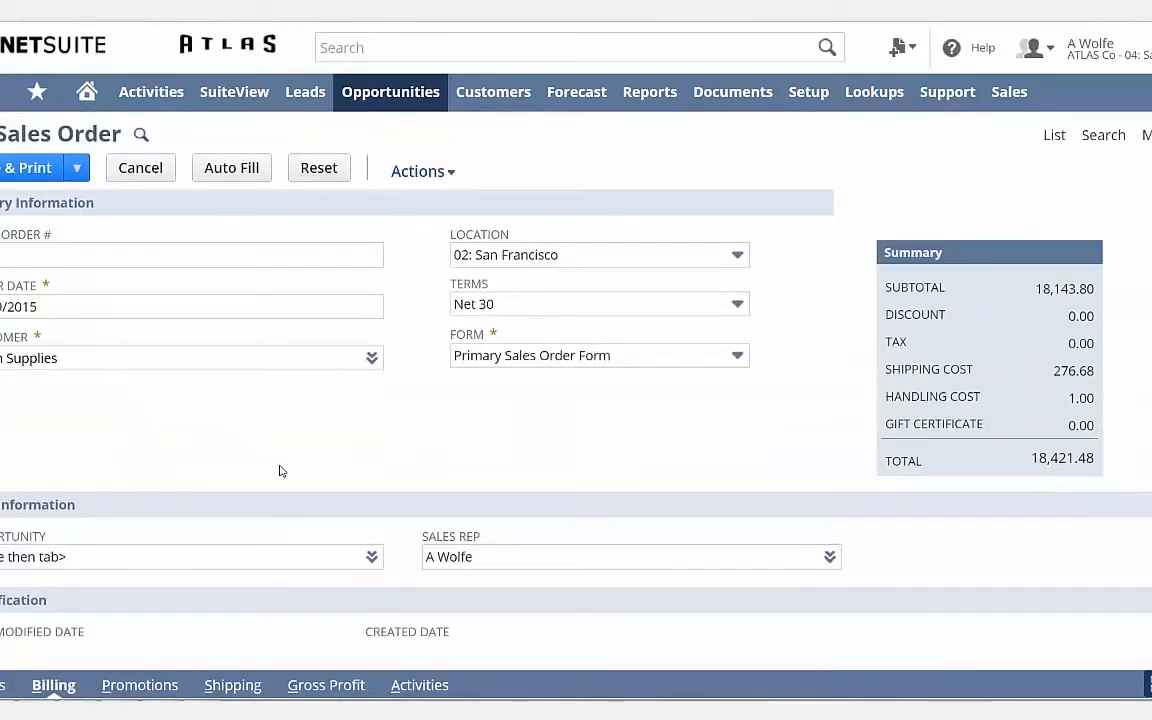
pyautogui.click(33, 170)
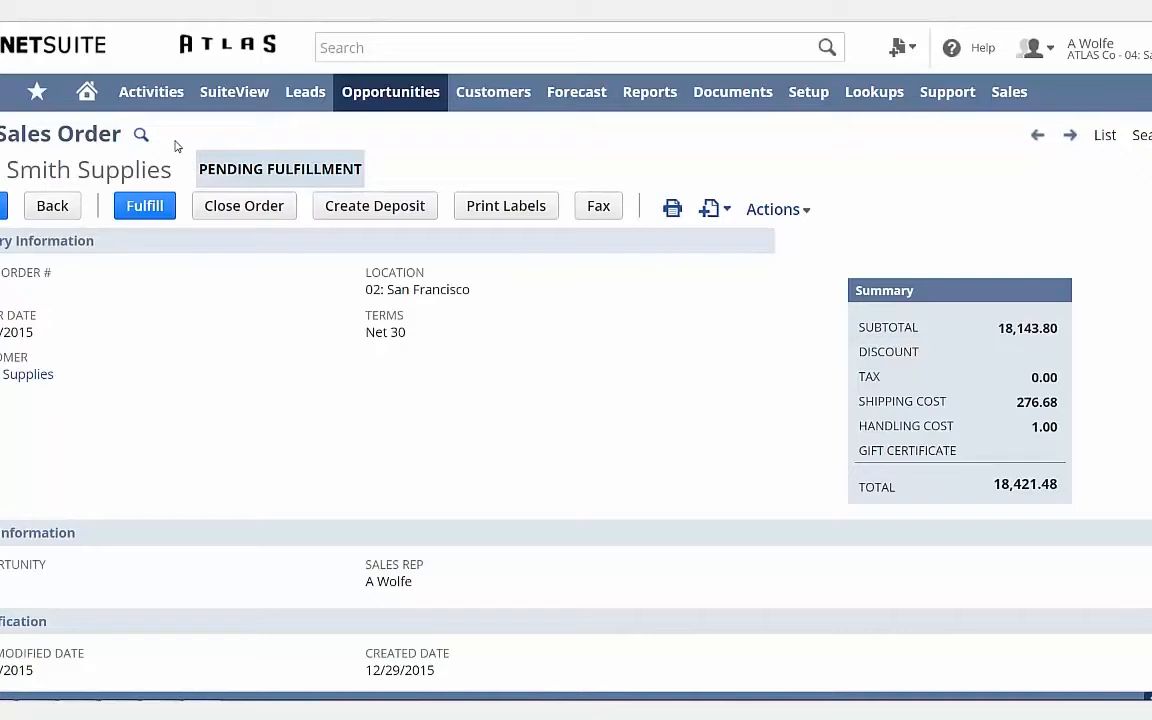
pyautogui.moveTo(1105, 63)
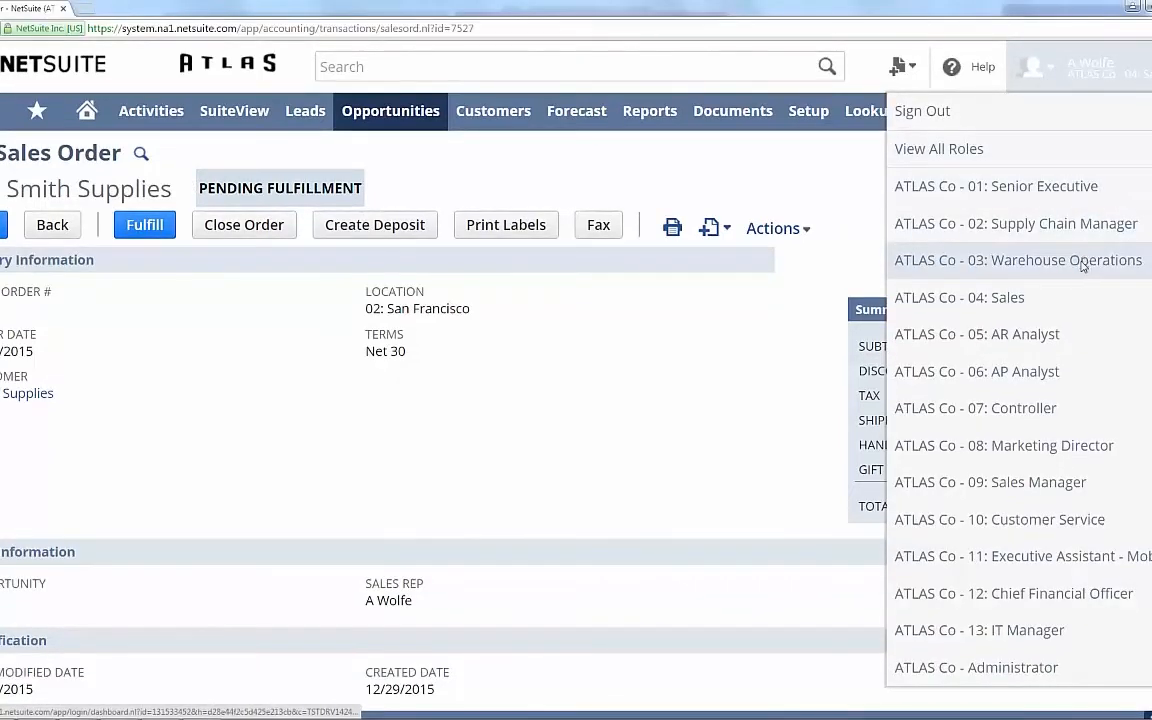
pyautogui.click(1083, 262)
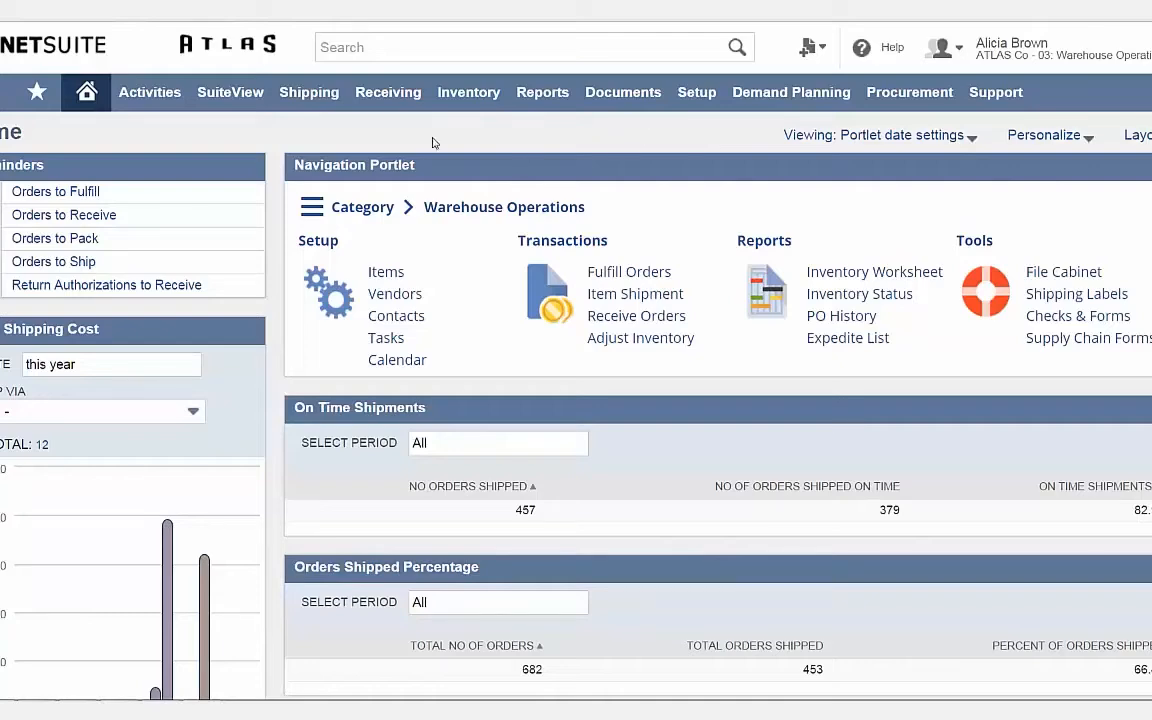
# Step: Fulfill the Smith Supplies sales order dated 12/29/2015 from the orders to fulfill, saving the fulfillment and printing its shipping label
pyautogui.click(80, 190)
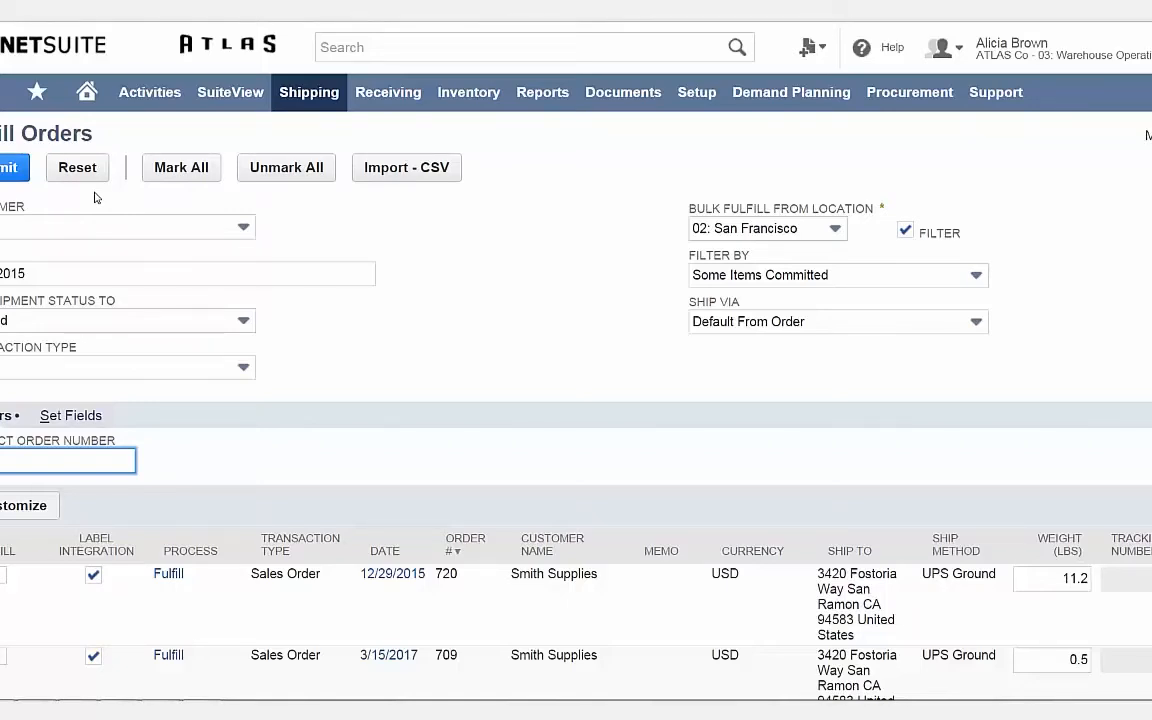
pyautogui.click(715, 275)
pyautogui.click(707, 272)
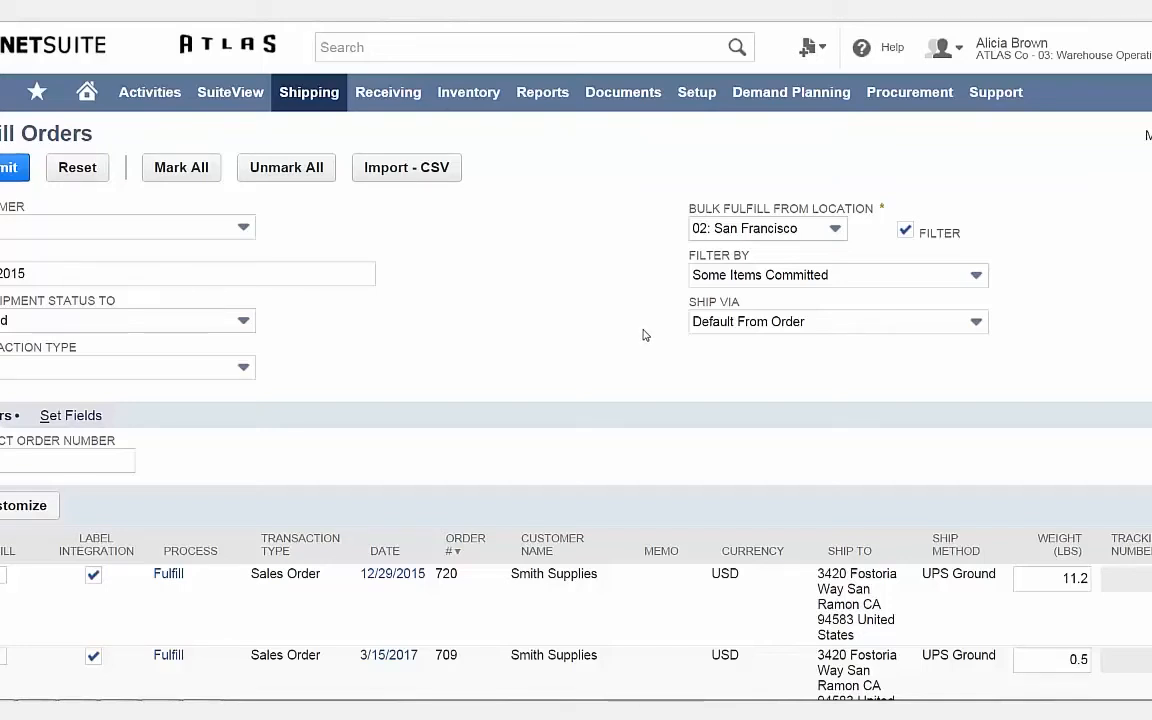
pyautogui.click(169, 574)
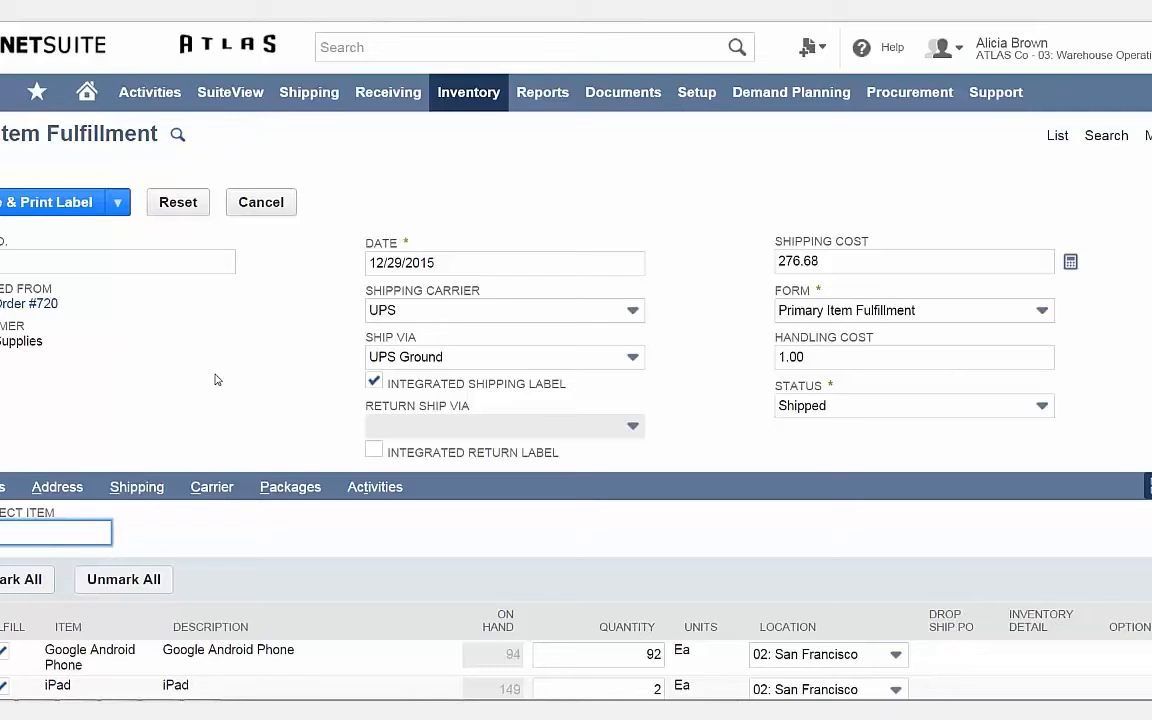
pyautogui.click(84, 206)
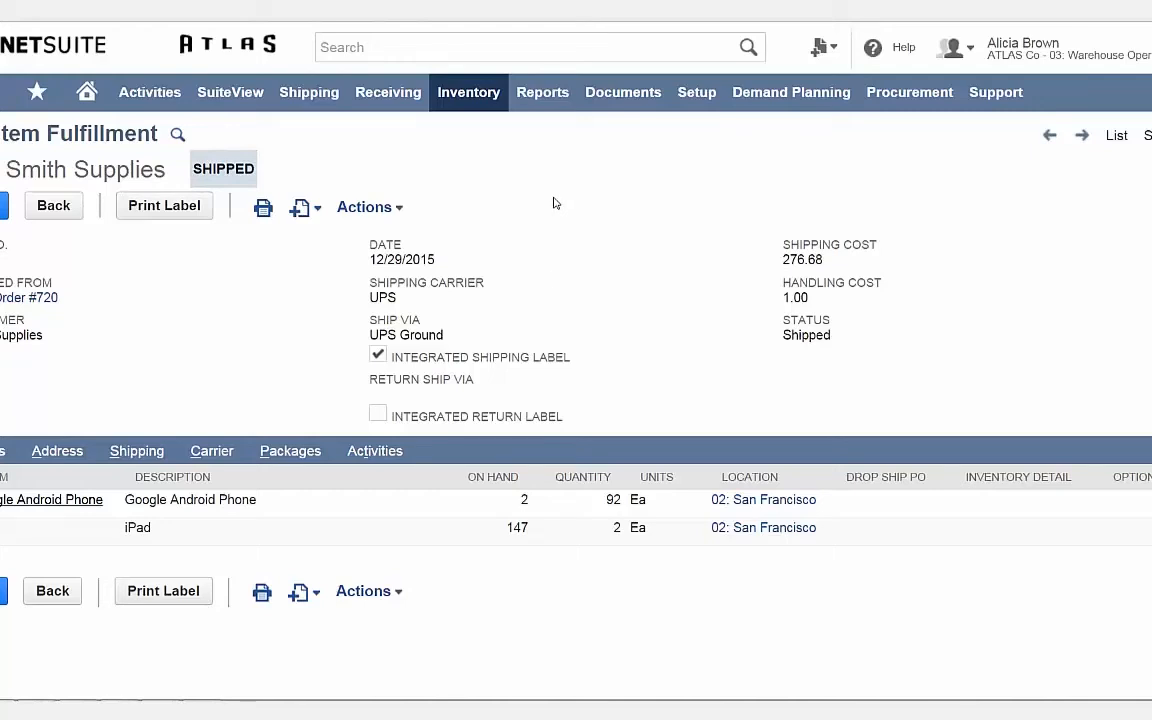
# Step: View the package tracking numbers on the saved item fulfillment
pyautogui.click(290, 451)
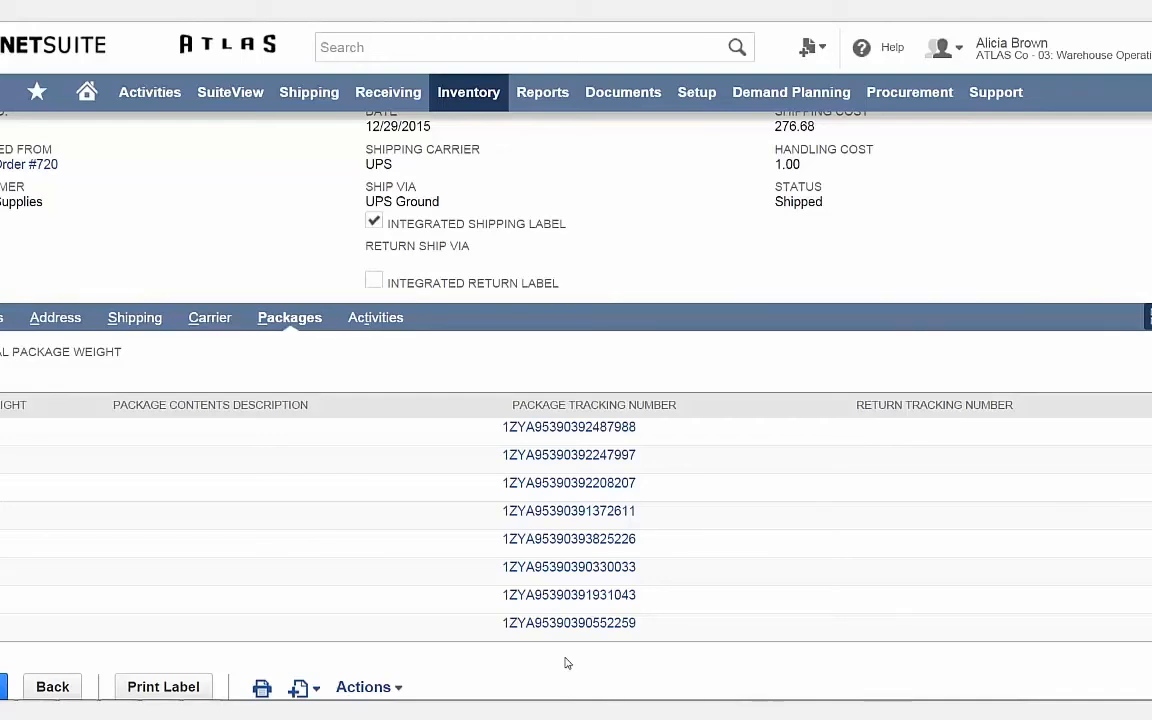
pyautogui.scroll(2, 629, 257)
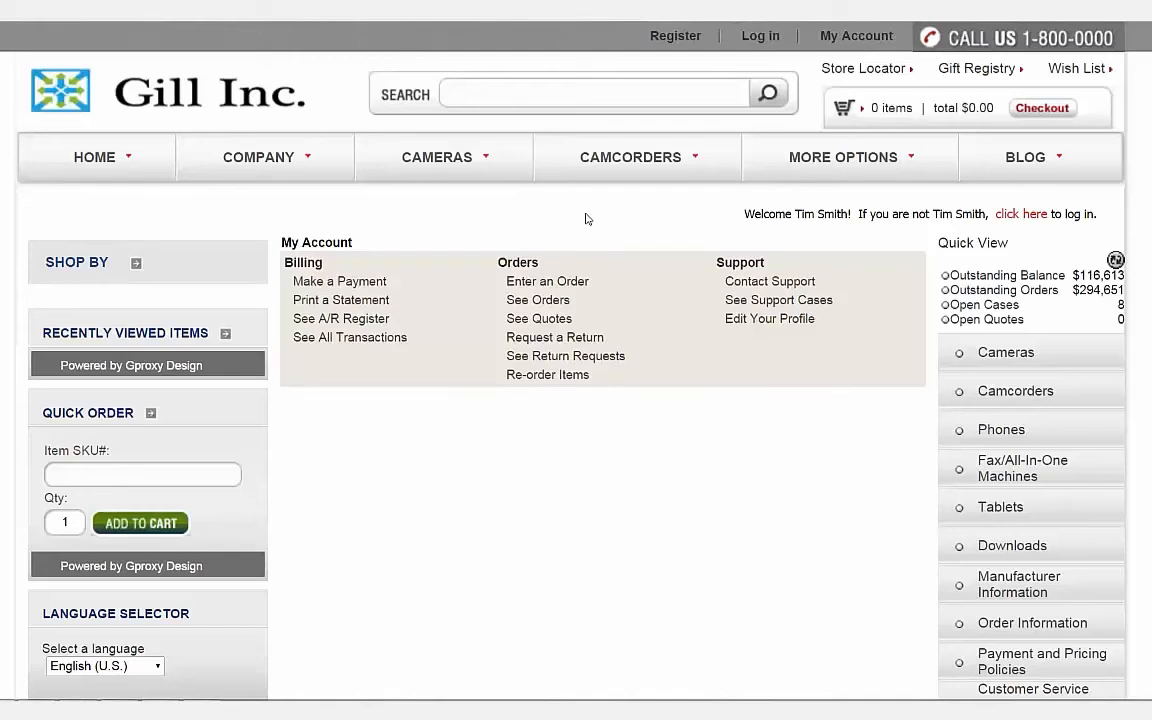
# Step: On the Gill Inc. customer site, check the balance on the payment form and open the 12/29/2015 order from the sales orders list
pyautogui.click(375, 287)
pyautogui.moveTo(148, 410); pyautogui.dragTo(203, 413)
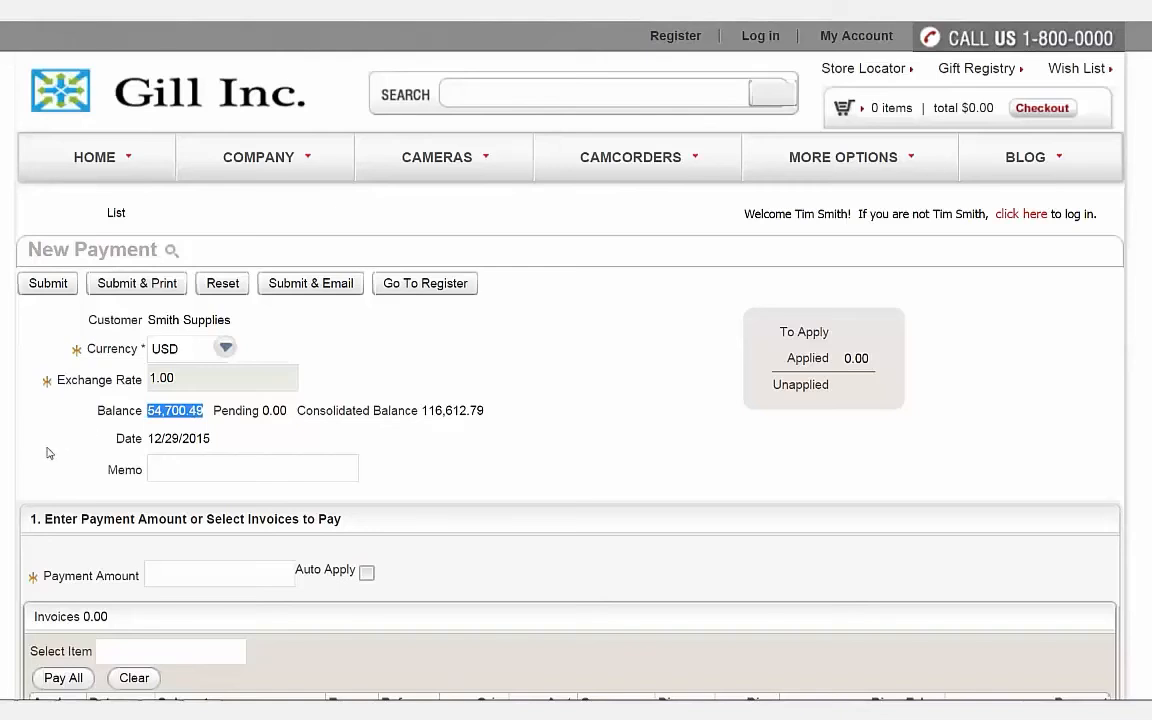
pyautogui.click(48, 400)
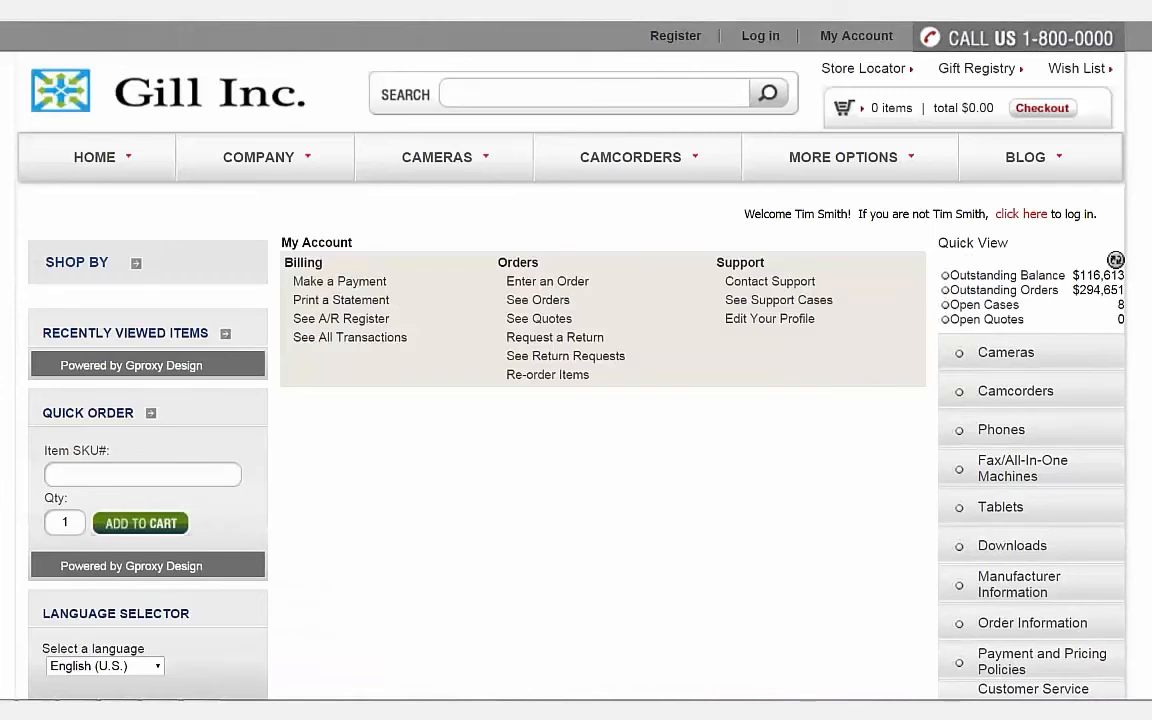
pyautogui.click(518, 304)
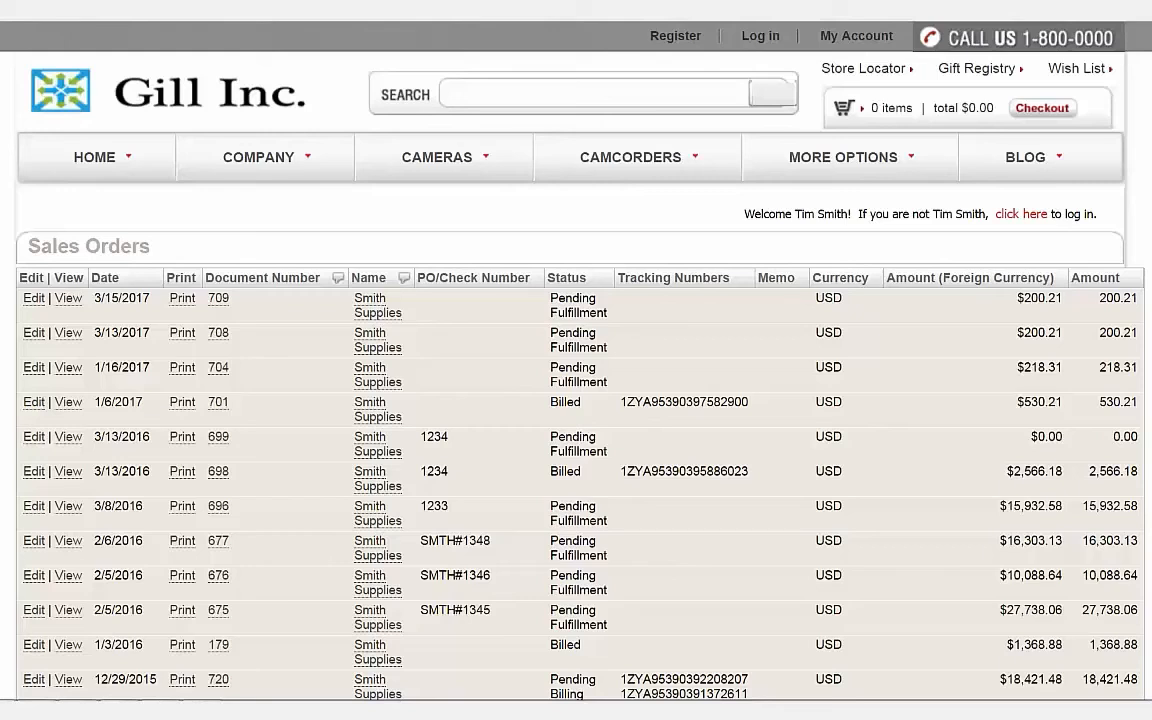
pyautogui.click(219, 681)
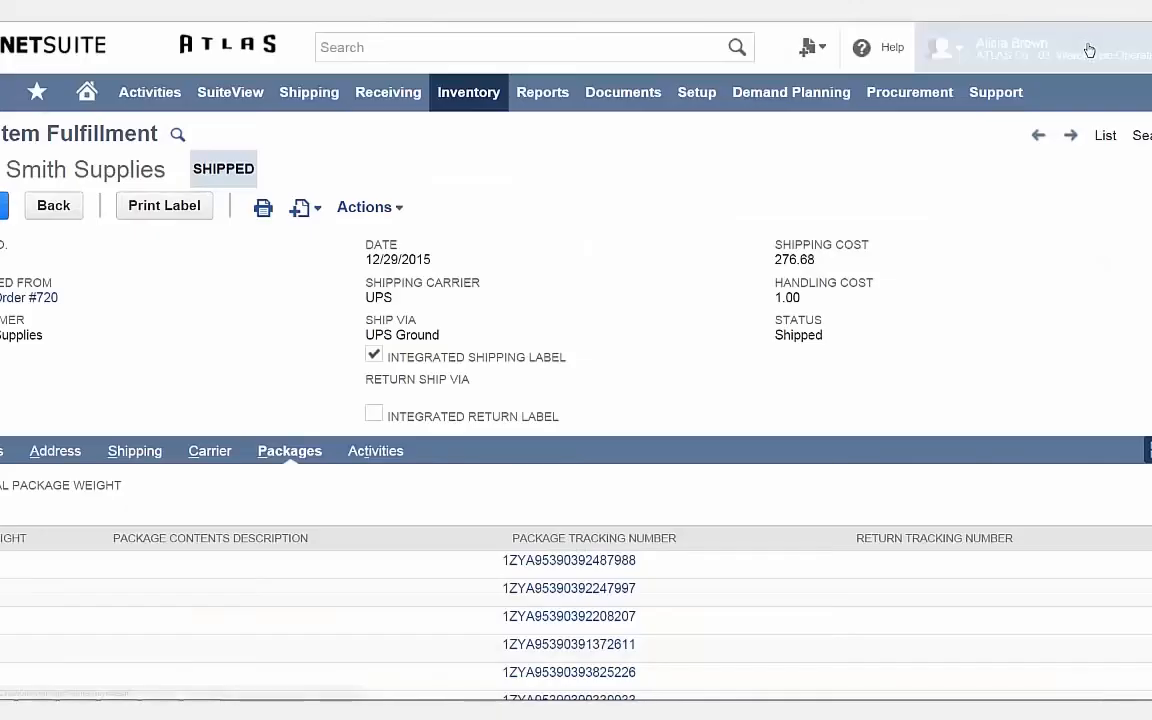
# Step: Switch to the ATLAS Co - 05: AR Analyst role and print the Smith Supplies invoice dated 1/6/2017 from the invoices to print
pyautogui.moveTo(1089, 50)
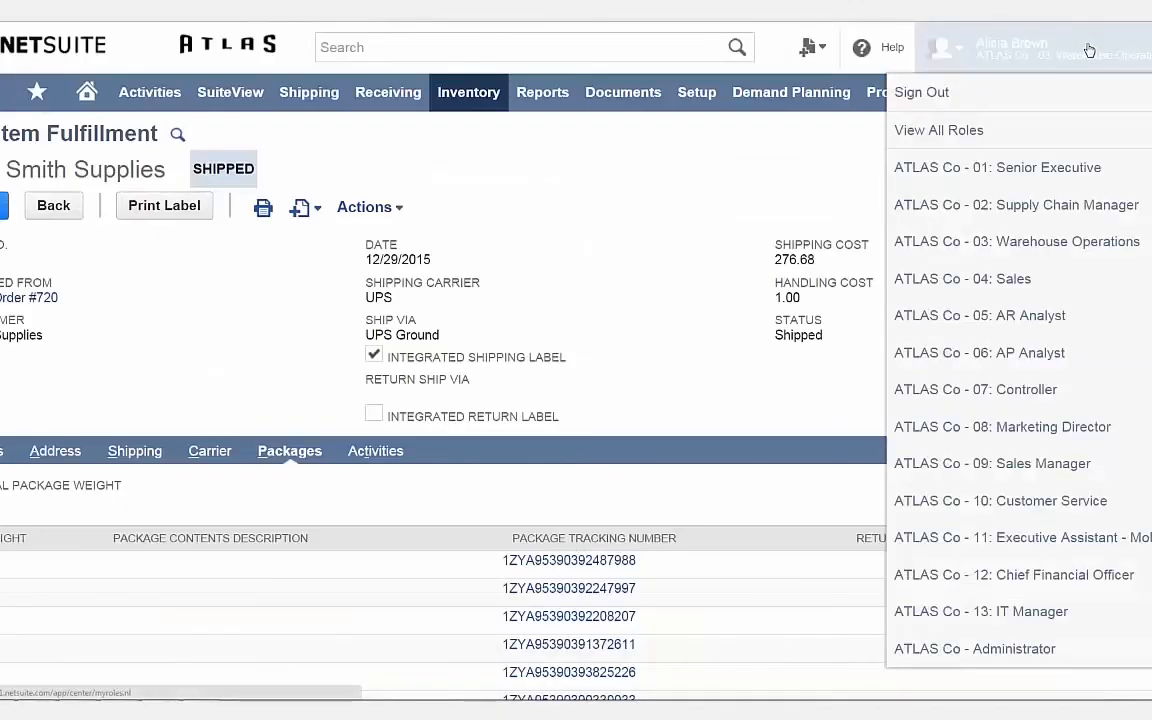
pyautogui.click(1032, 317)
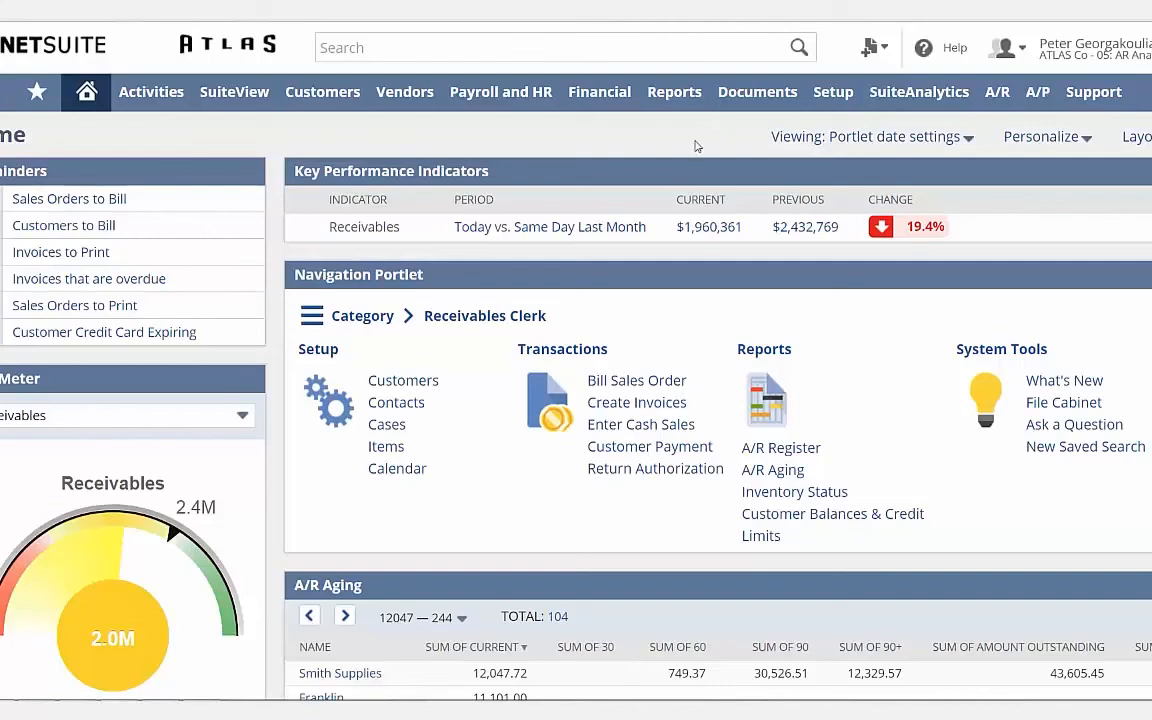
pyautogui.click(85, 254)
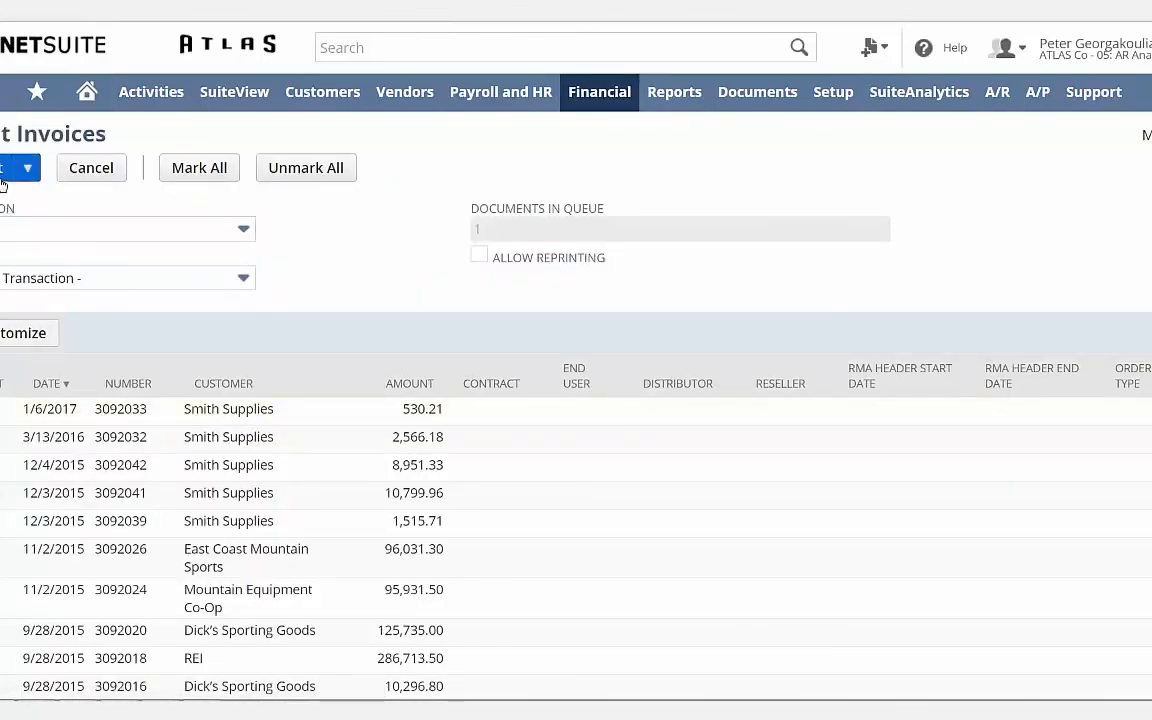
pyautogui.click(2, 176)
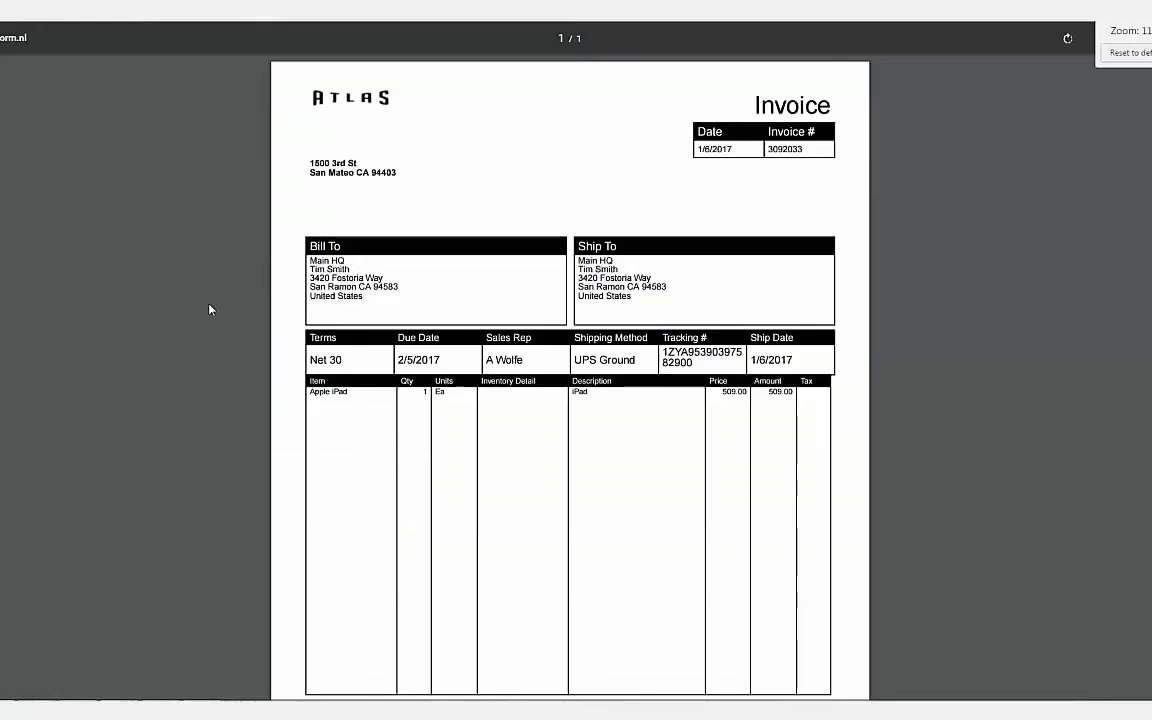
pyautogui.hotkey('ctrl', '+')
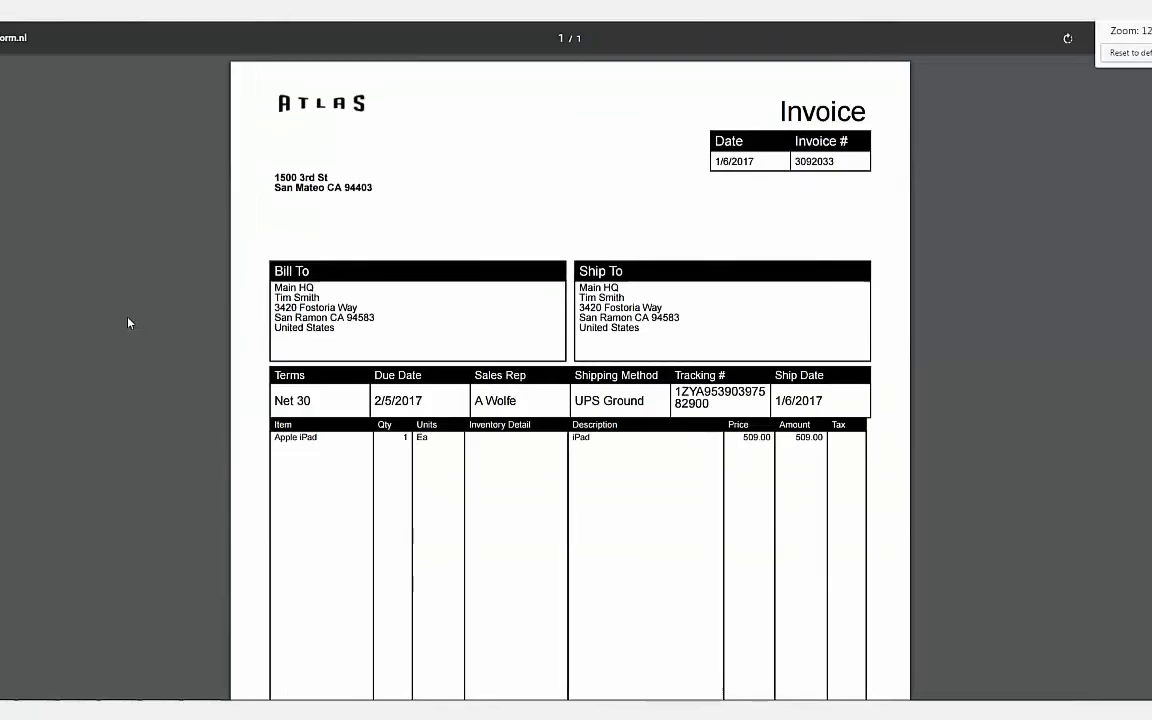